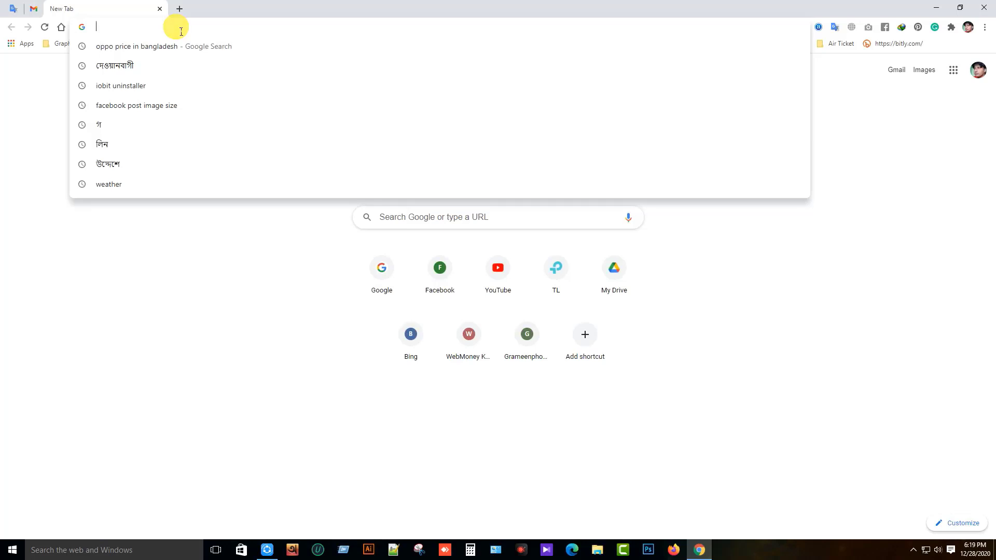
Load the TP-Link router login page at 192.168.0.1 in Chrome
text(1)
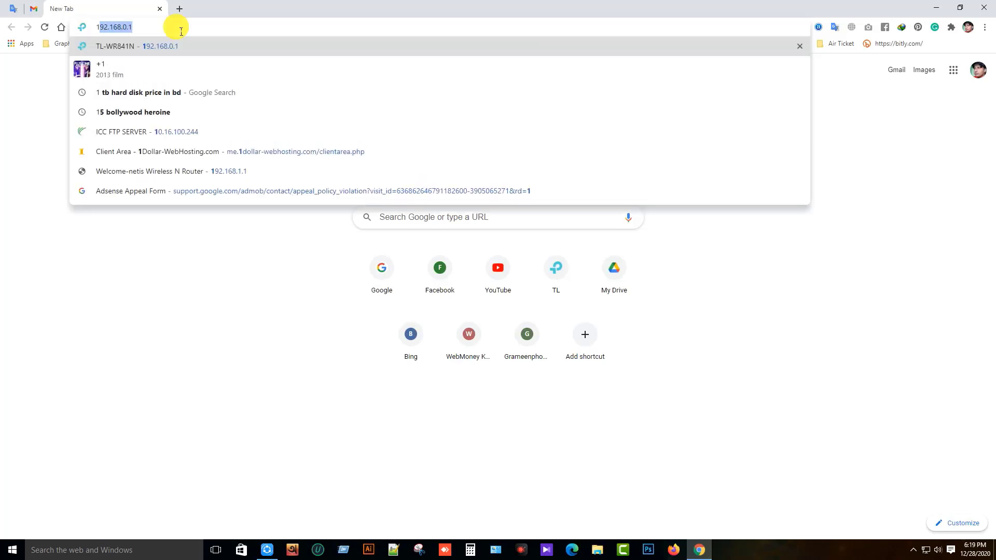
text(9)
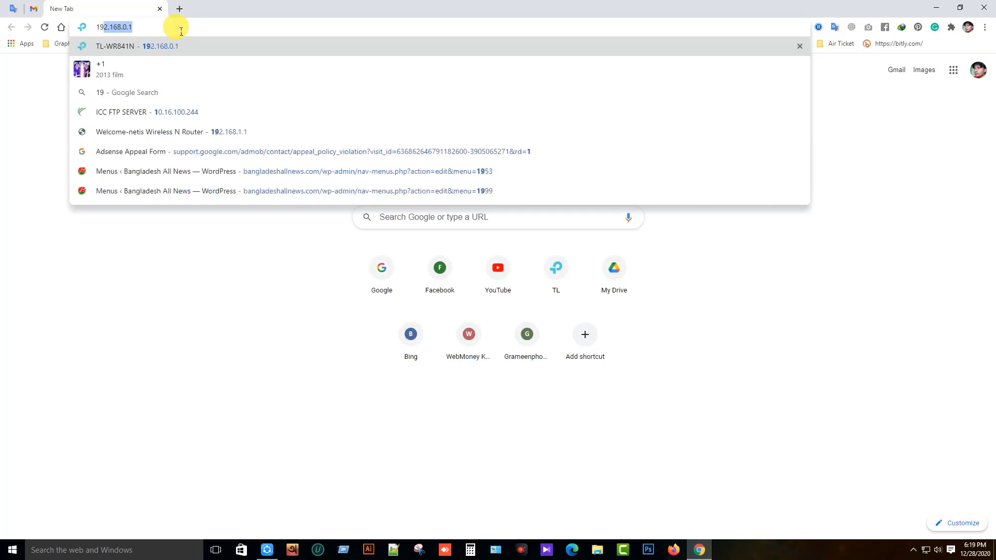
text(2.168.)
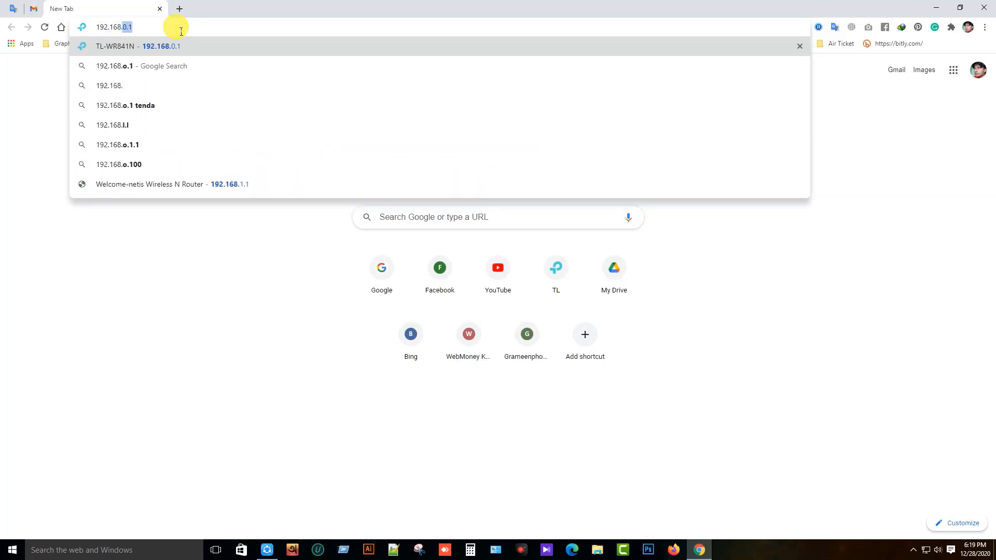
text(0.1)
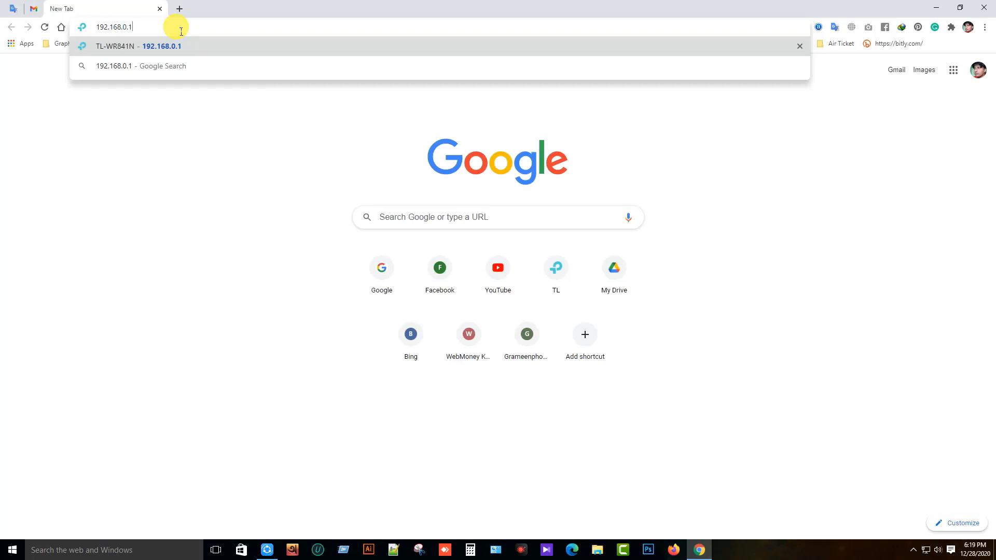
key(Return)
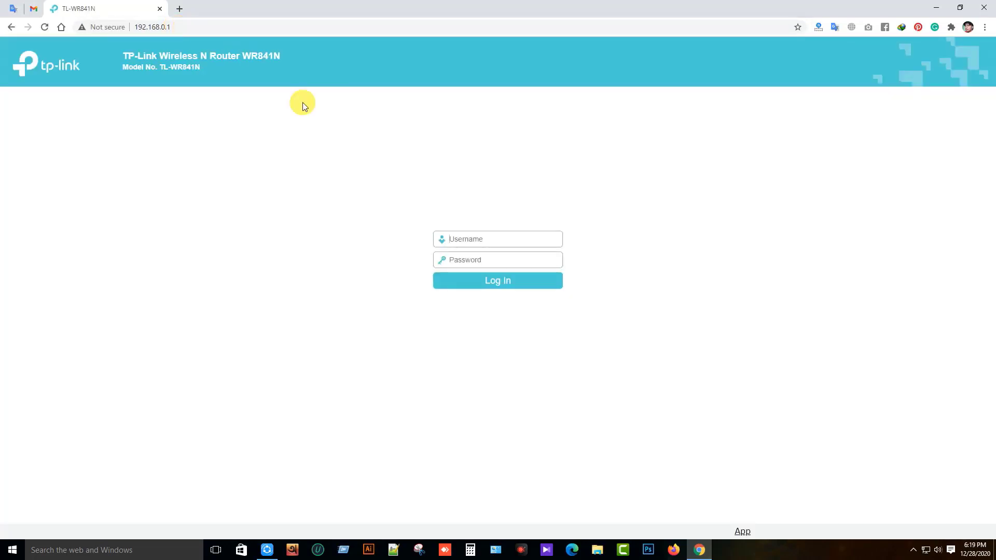
Sign in to the router admin with the admin username and password
click(503, 246)
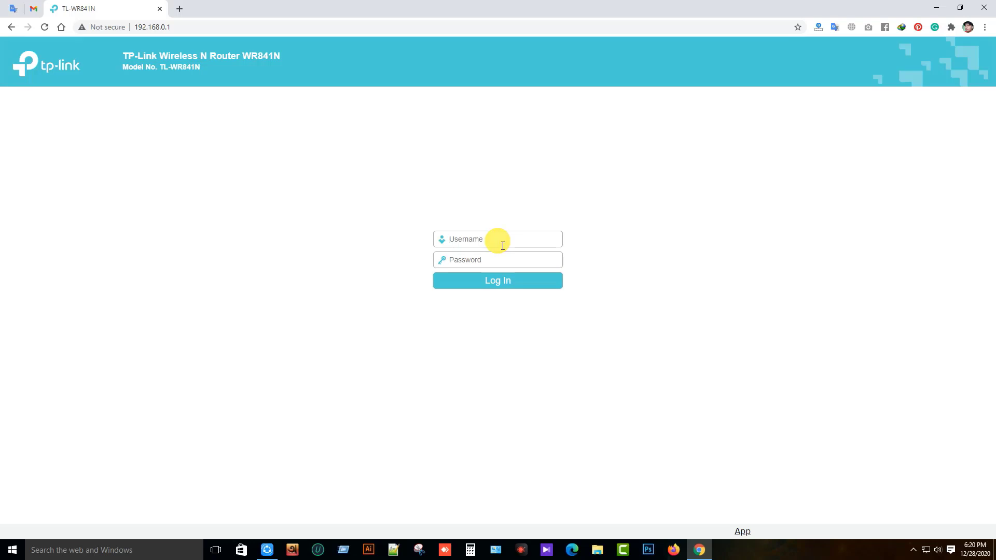
text(m)
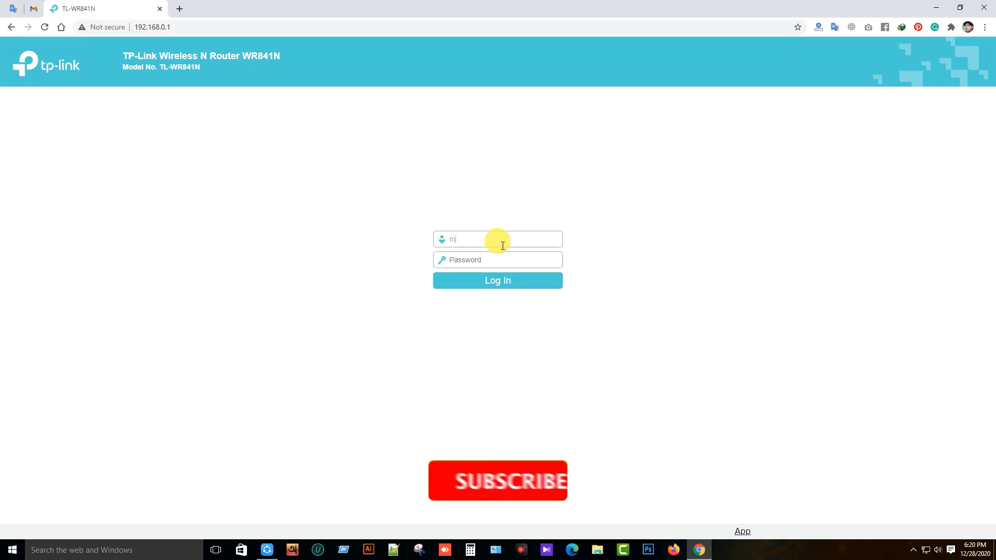
text(hit)
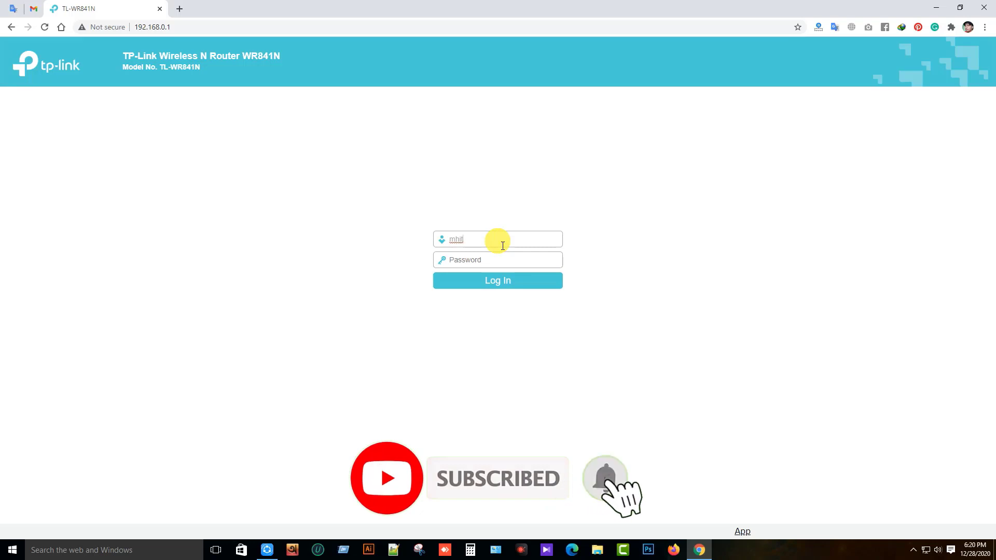
double_click(502, 245)
click(487, 261)
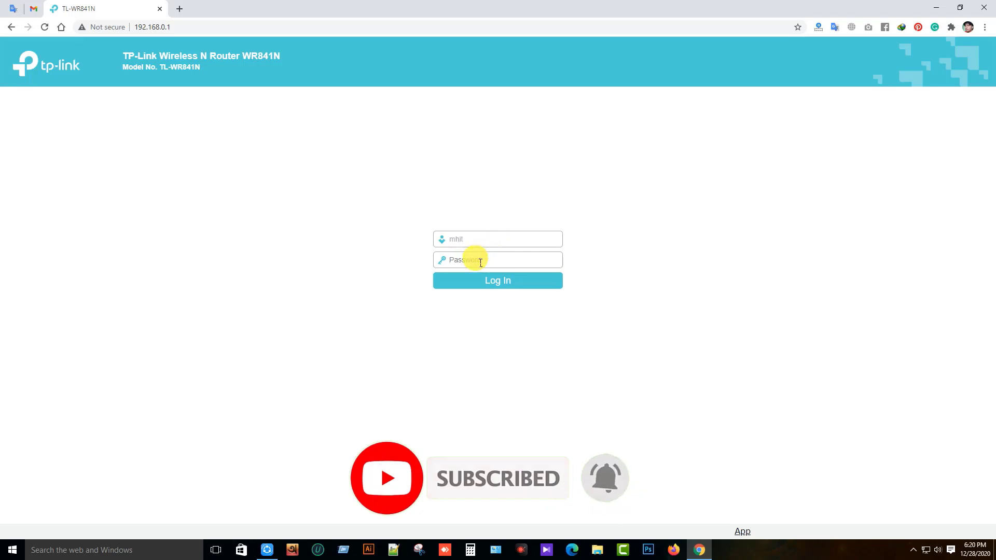
text(****)
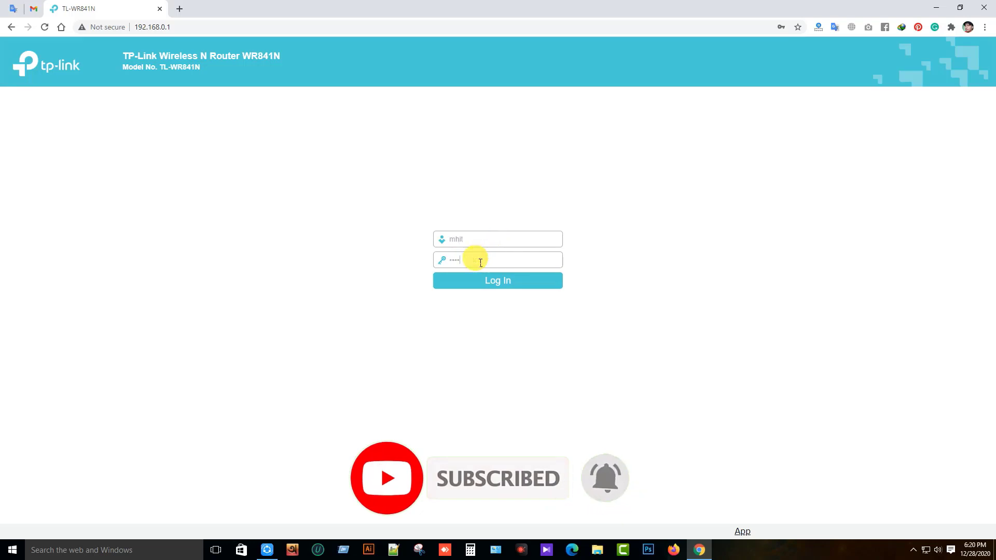
click(509, 280)
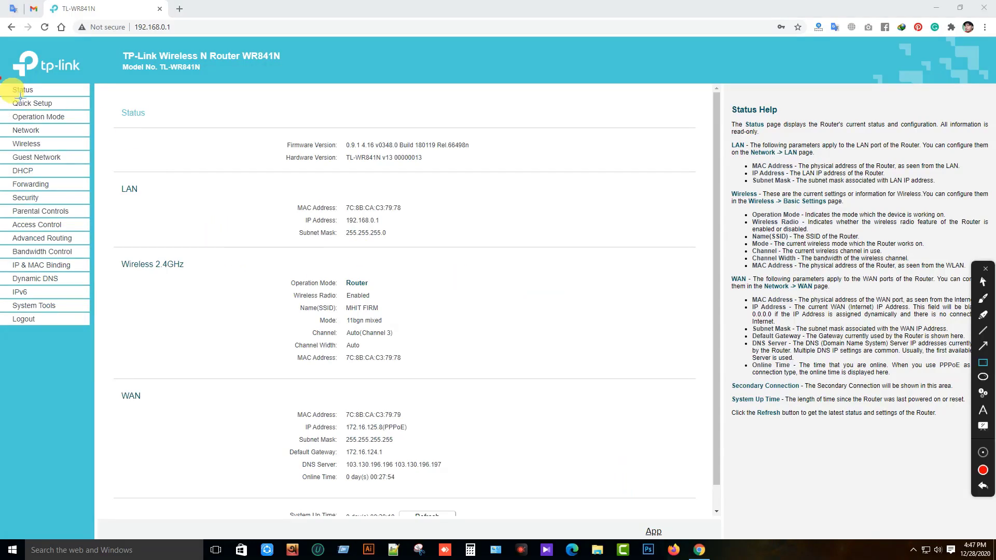
Open the Wireless settings for the MHIT FIRM network from the sidebar
mouse_move(1, 79)
mouse_down()
mouse_move(104, 314)
mouse_move(93, 328)
mouse_up()
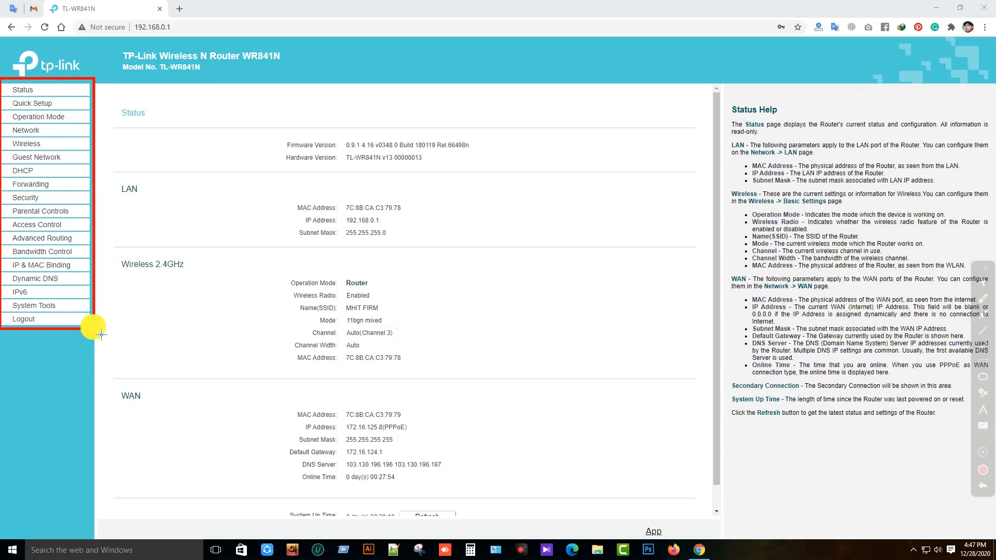
key(Escape)
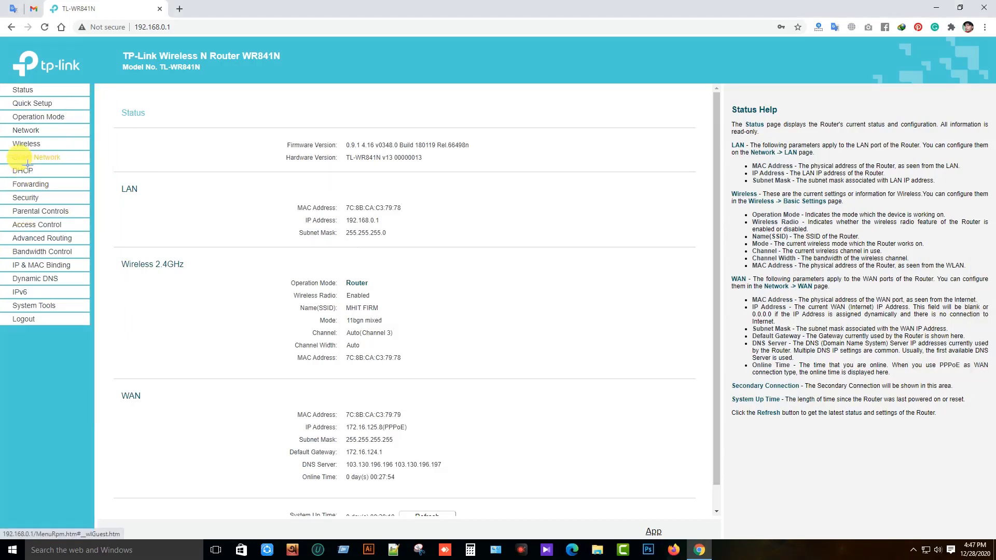
key(ctrl+shift+a)
drag(6, 138, 84, 158)
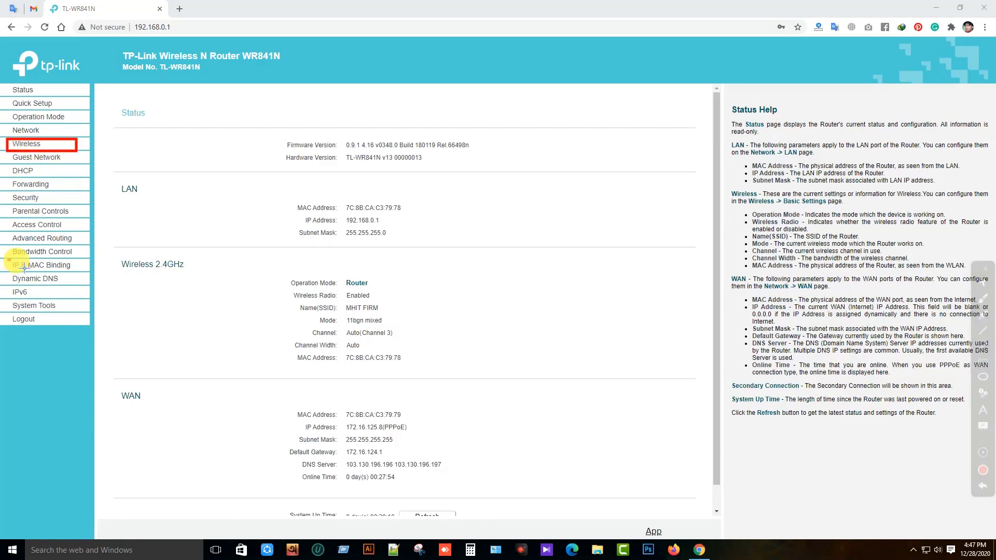
drag(9, 259, 93, 272)
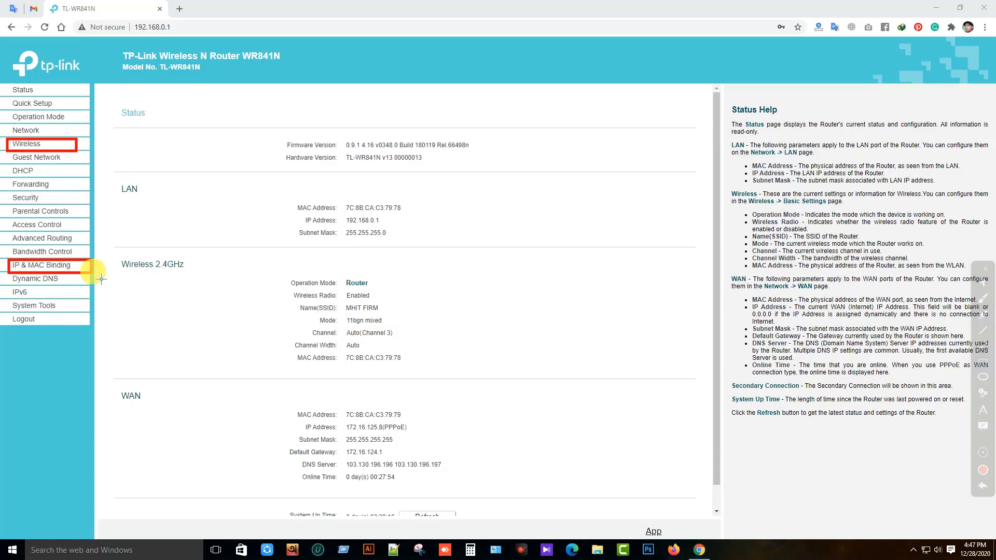
key(Escape)
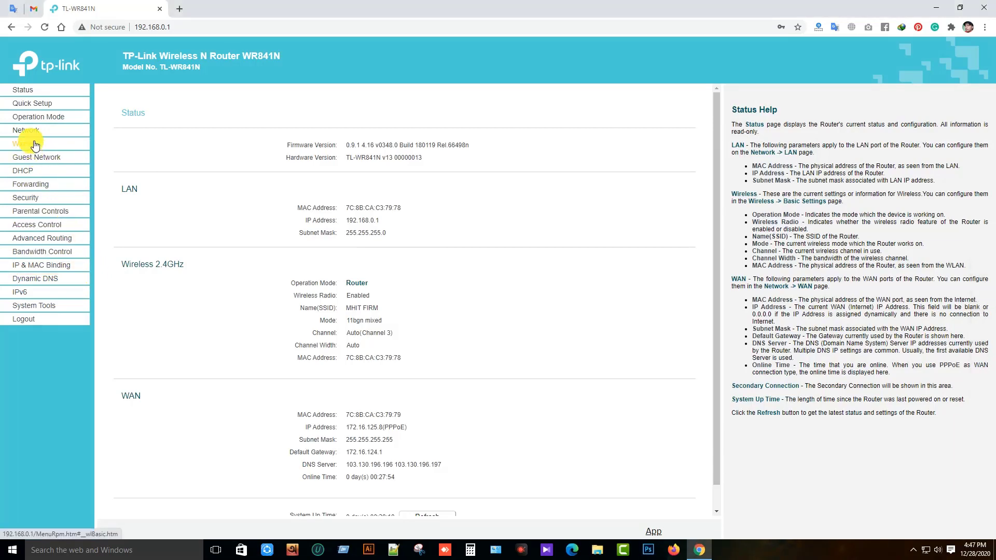
click(34, 144)
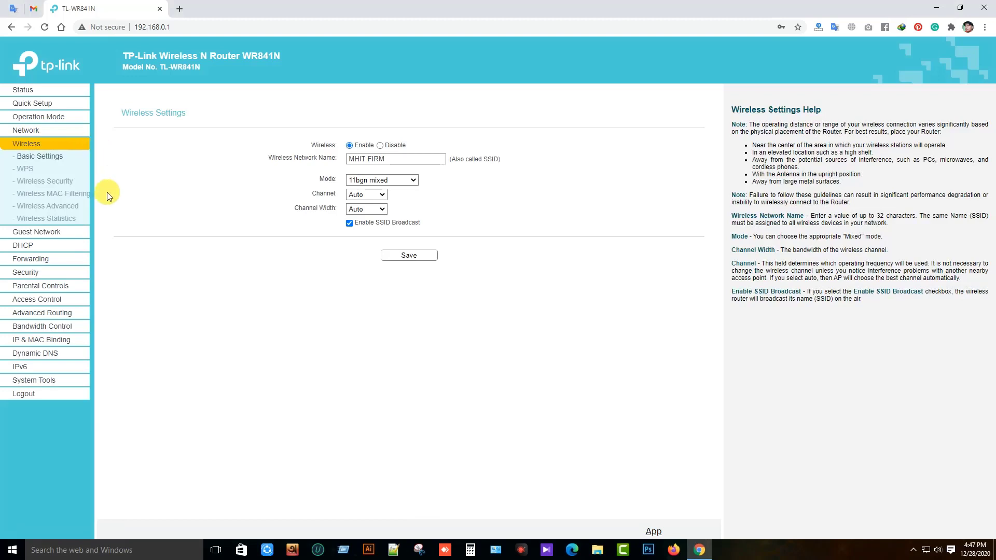
key(ctrl+shift+d)
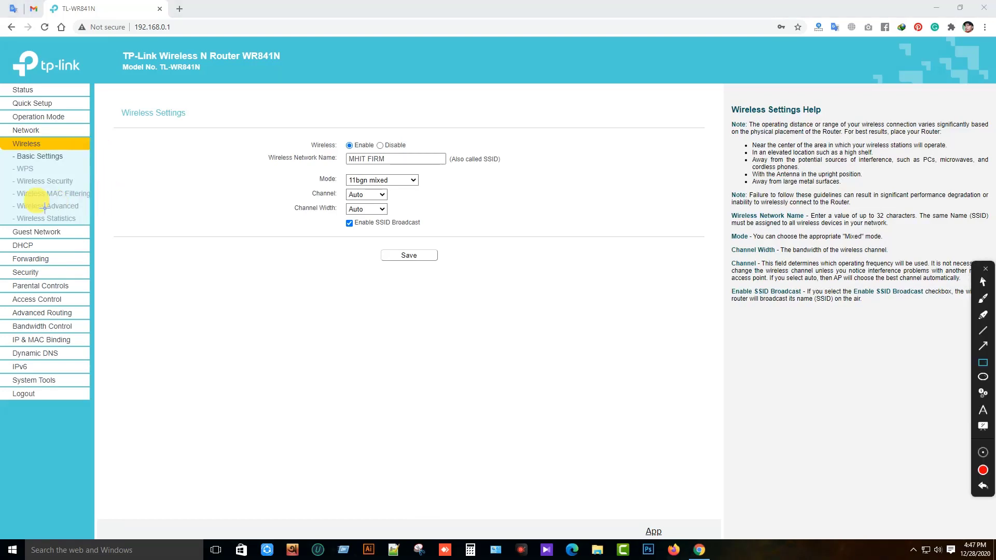
drag(7, 210, 89, 225)
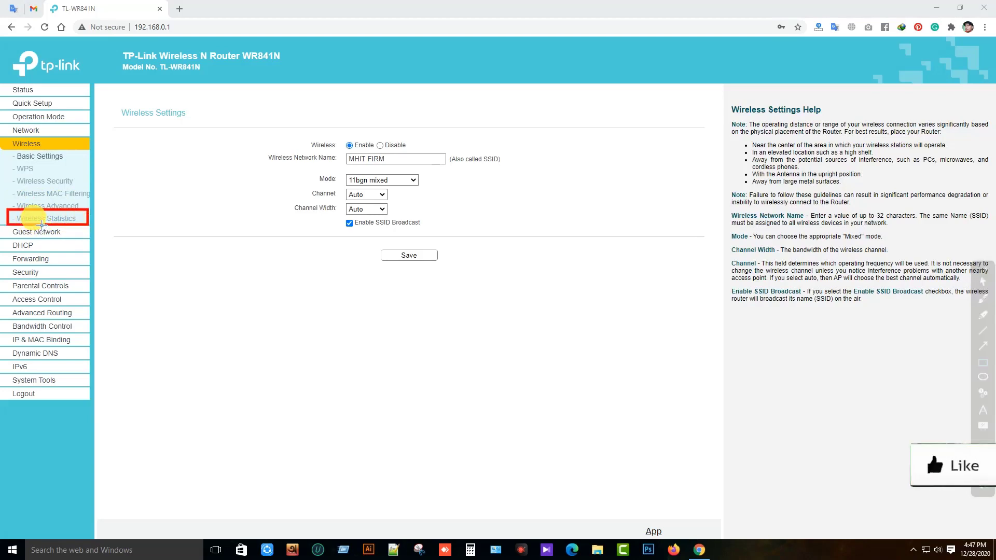
key(ctrl+shift+d)
View Wireless Statistics showing five connected stations with their MAC addresses and packet counts
click(34, 217)
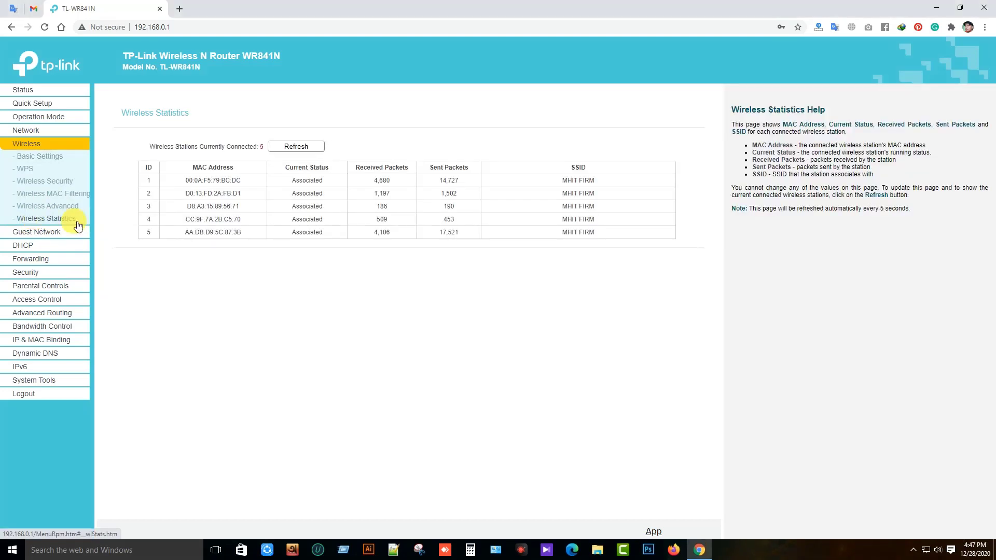
key(ctrl+shift+d)
mouse_move(129, 139)
mouse_down()
mouse_move(582, 254)
mouse_move(731, 269)
mouse_move(701, 282)
mouse_up()
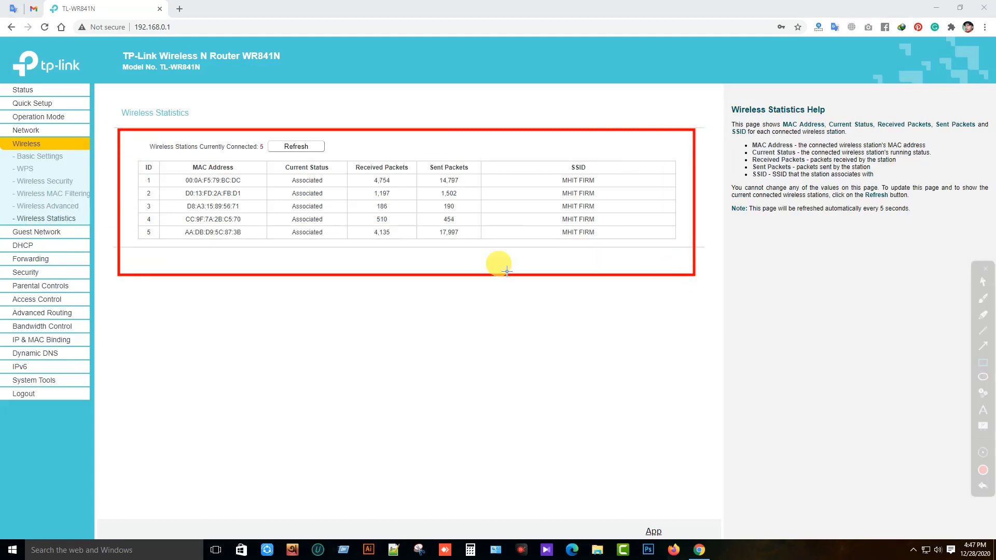
drag(135, 157, 173, 258)
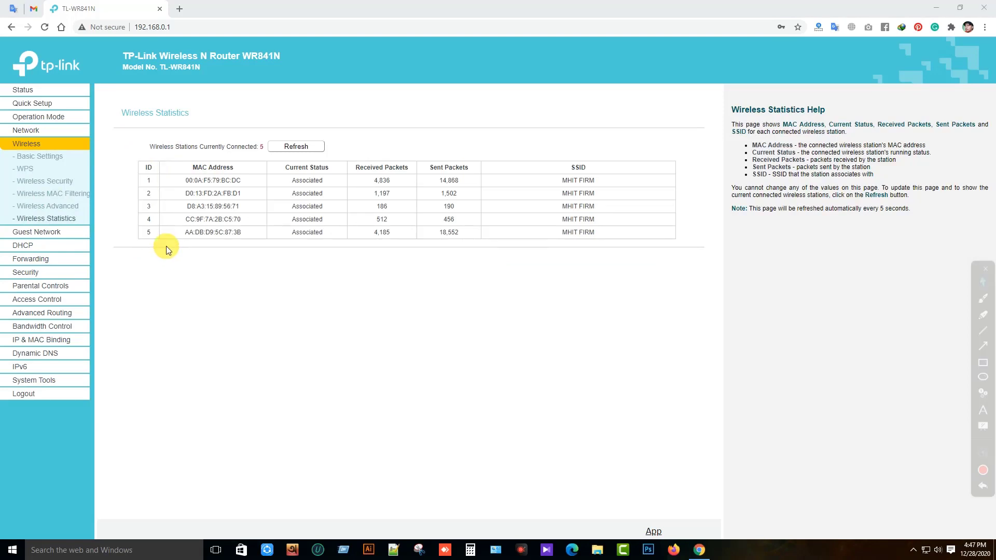
mouse_move(127, 148)
mouse_down()
mouse_move(248, 188)
mouse_move(613, 239)
mouse_move(683, 261)
mouse_up()
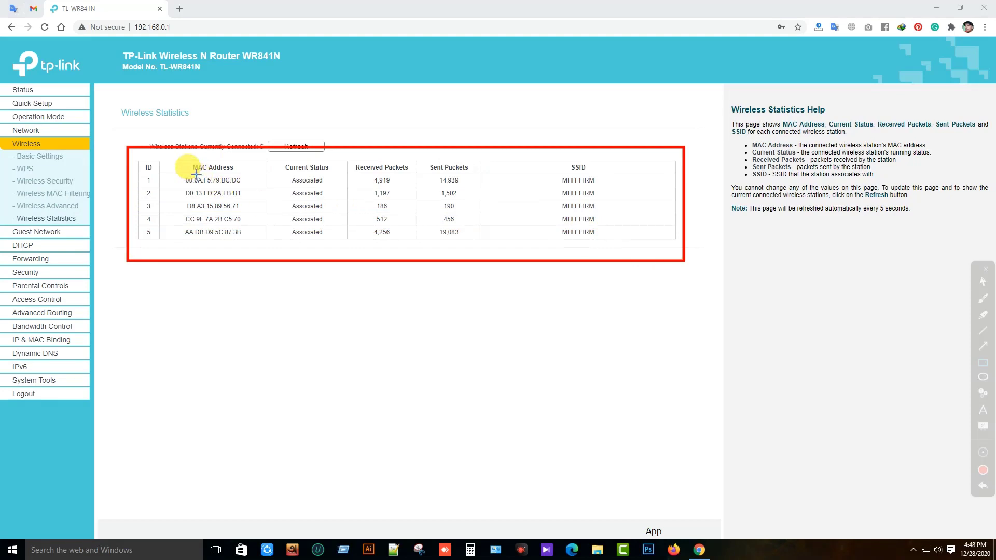
mouse_move(178, 160)
mouse_down()
mouse_move(239, 210)
mouse_move(250, 243)
mouse_up()
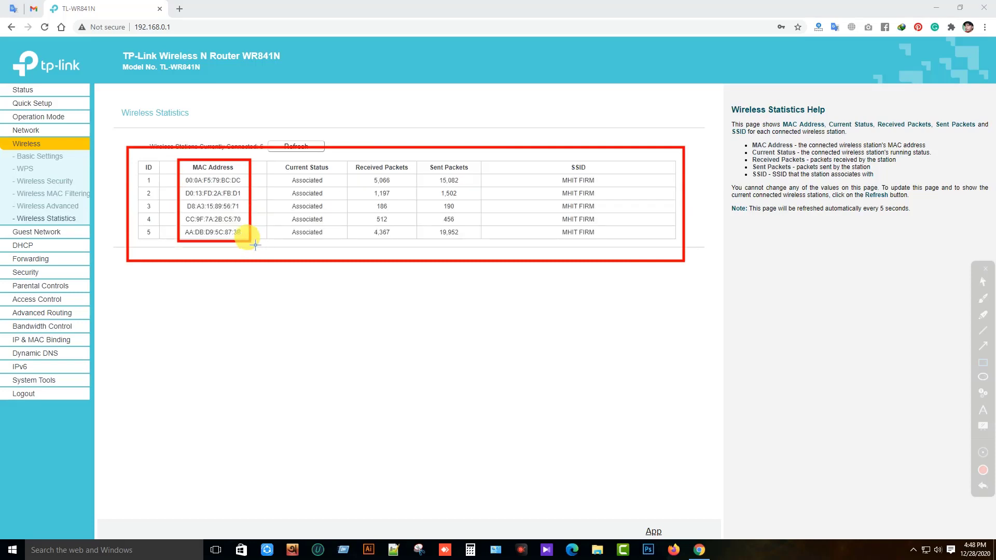
key(Escape)
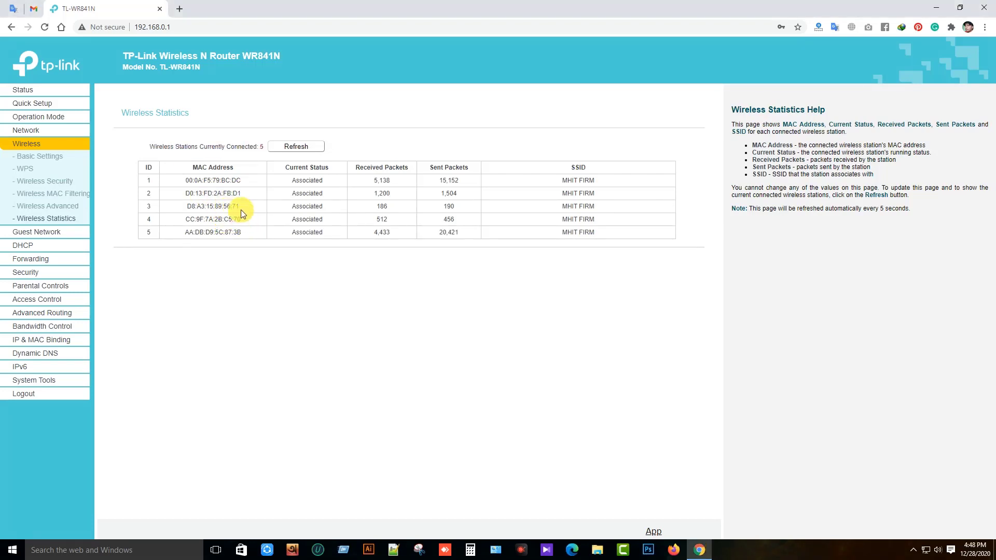
key(ctrl+shift+d)
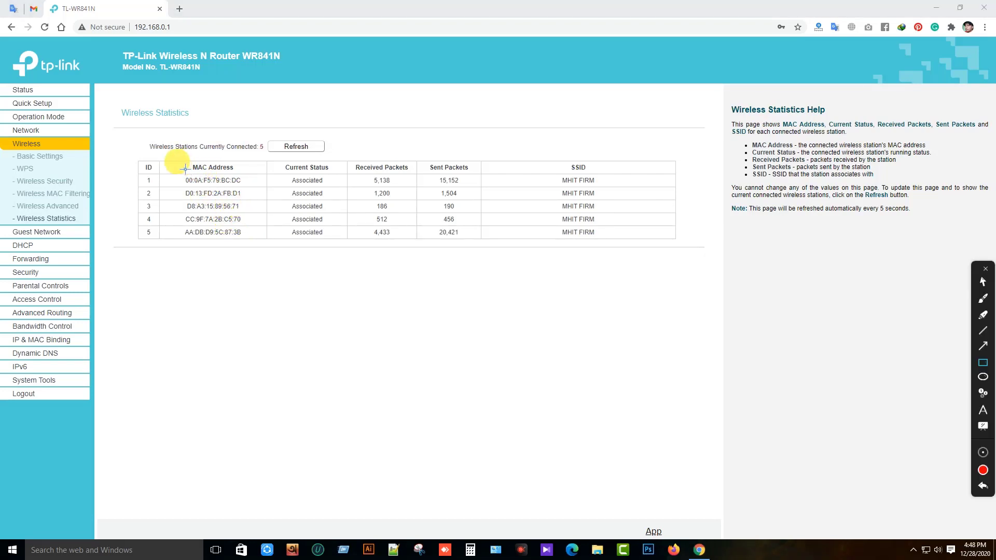
drag(174, 161, 260, 241)
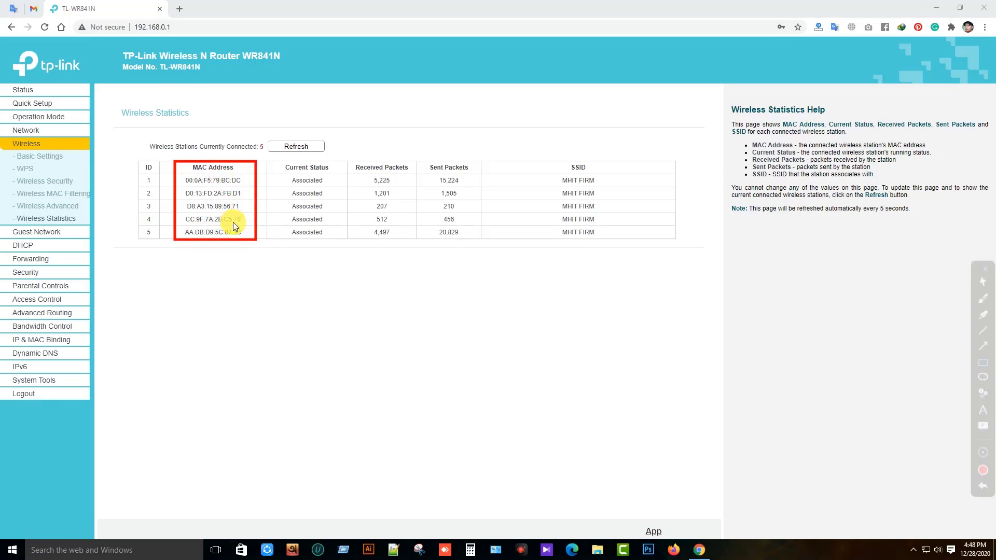
key(Escape)
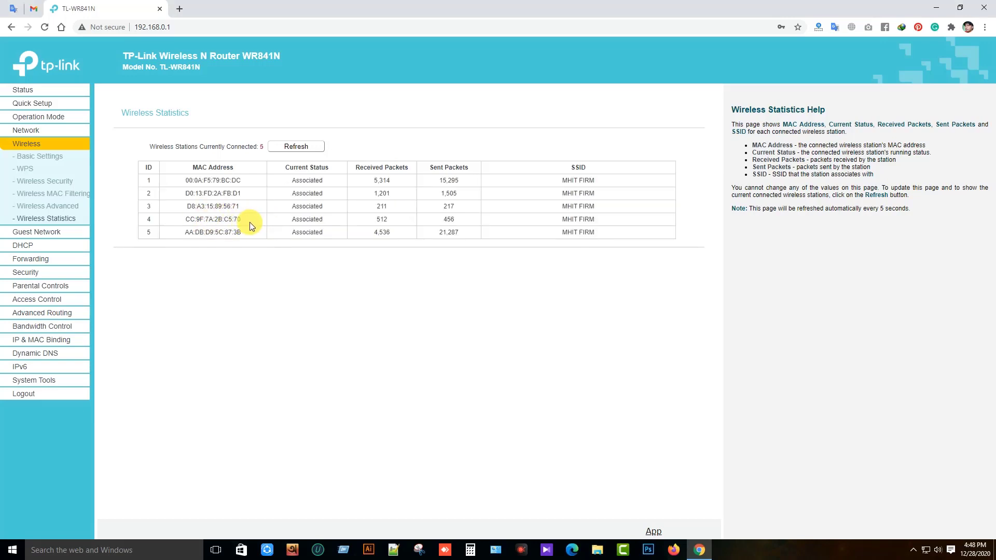
key(ctrl+shift+d)
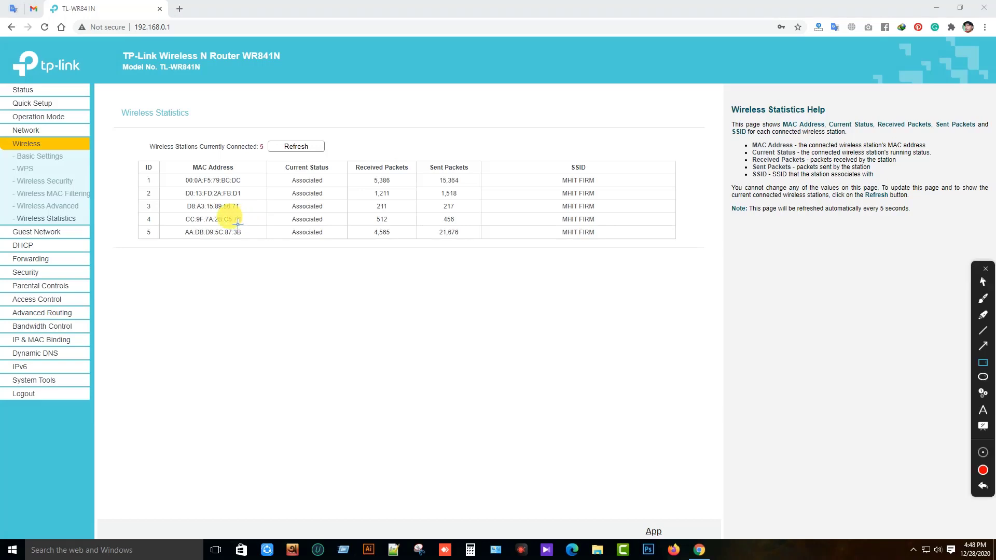
drag(176, 187, 251, 202)
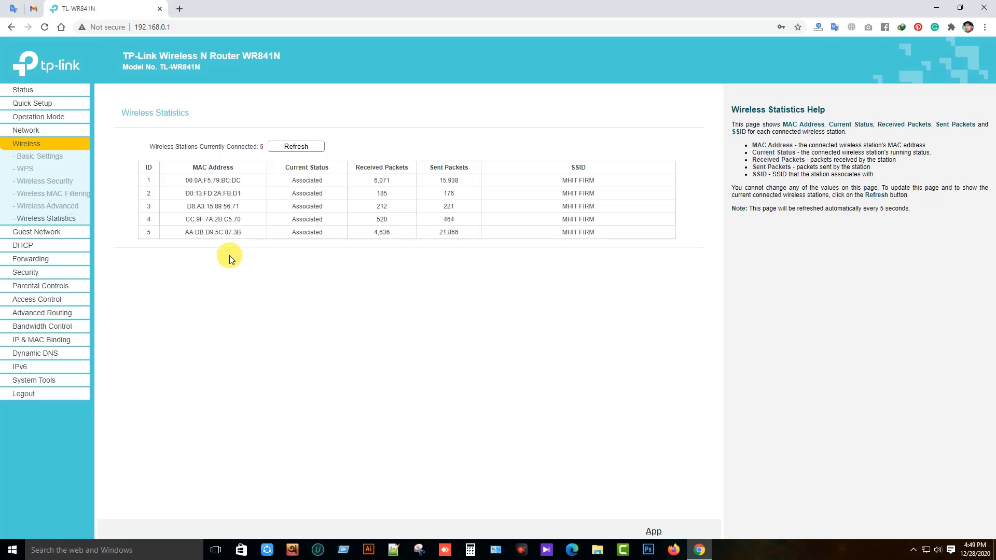
key(ctrl+alt+g)
drag(175, 187, 260, 208)
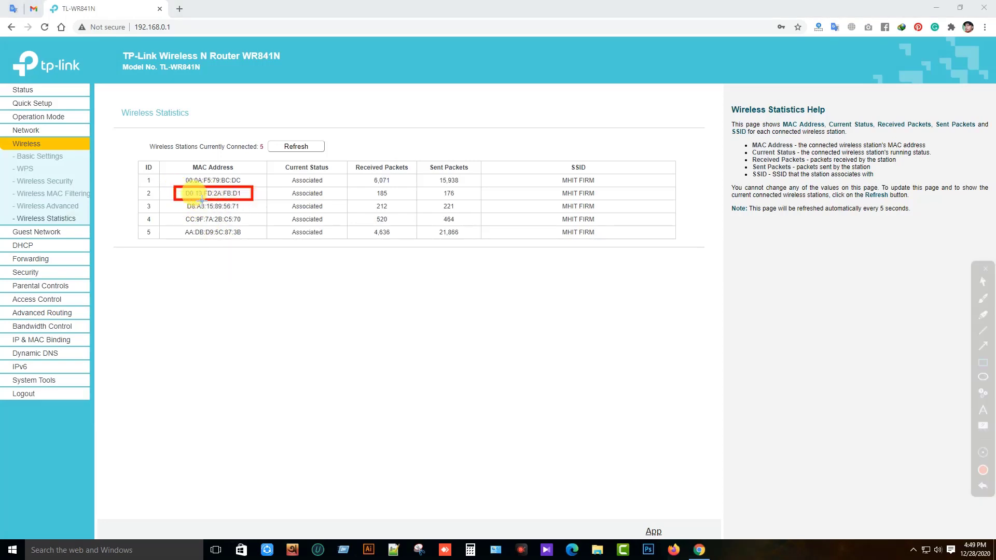
key(ctrl+alt+g)
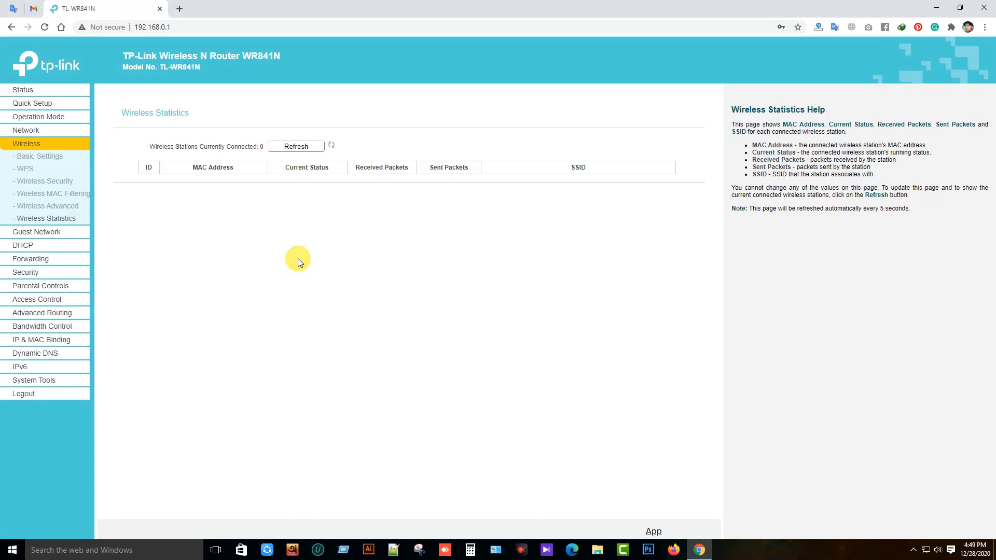
key(ctrl+alt+g)
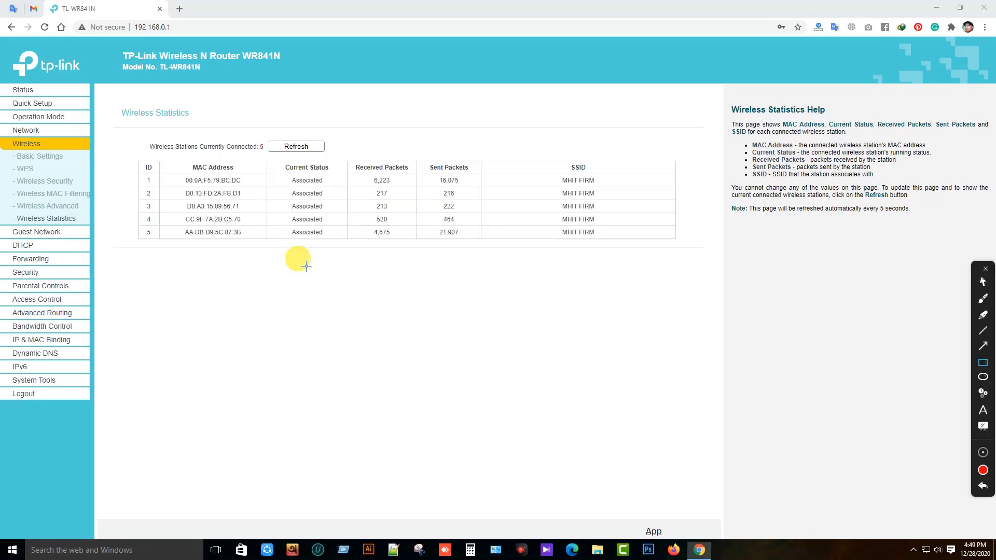
drag(167, 158, 262, 249)
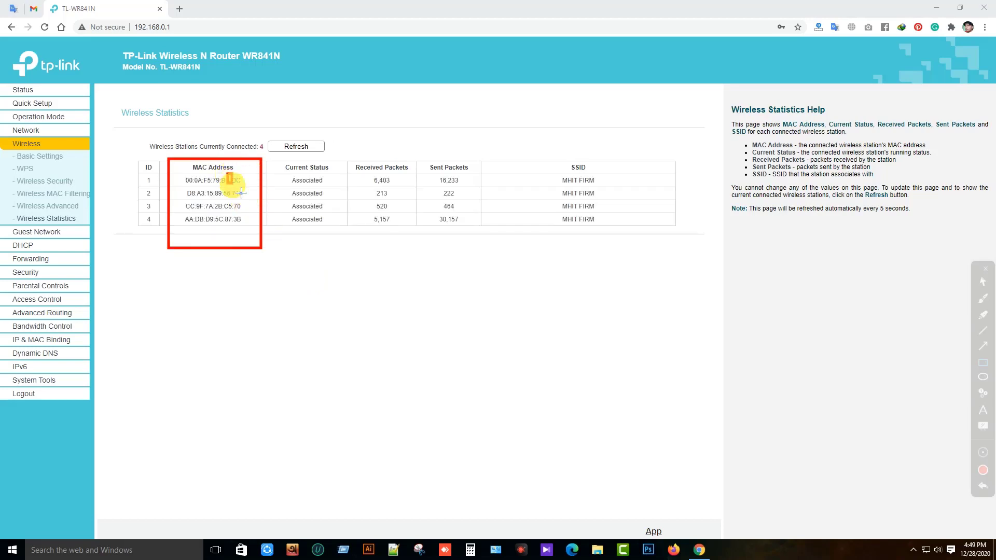
key(Escape)
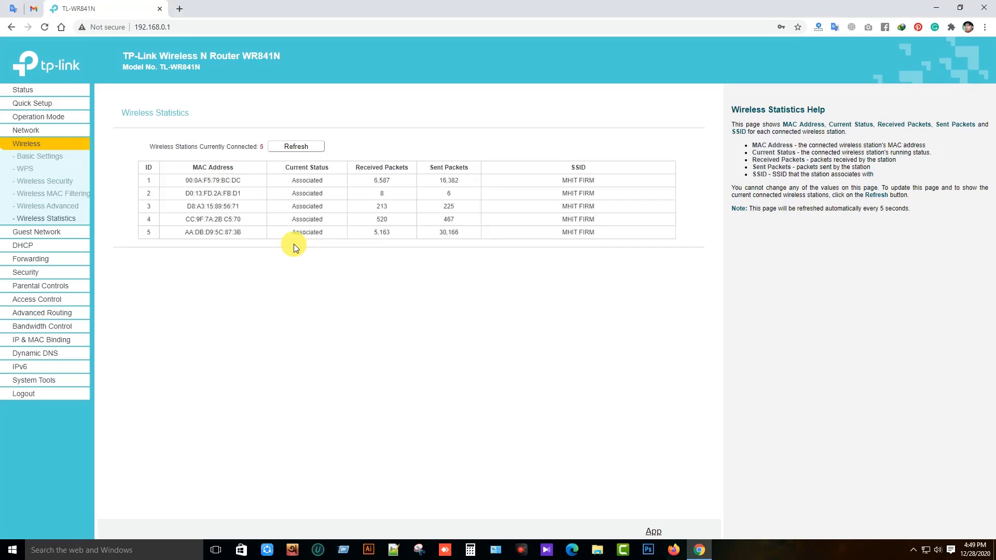
key(ctrl+shift+d)
drag(176, 188, 257, 203)
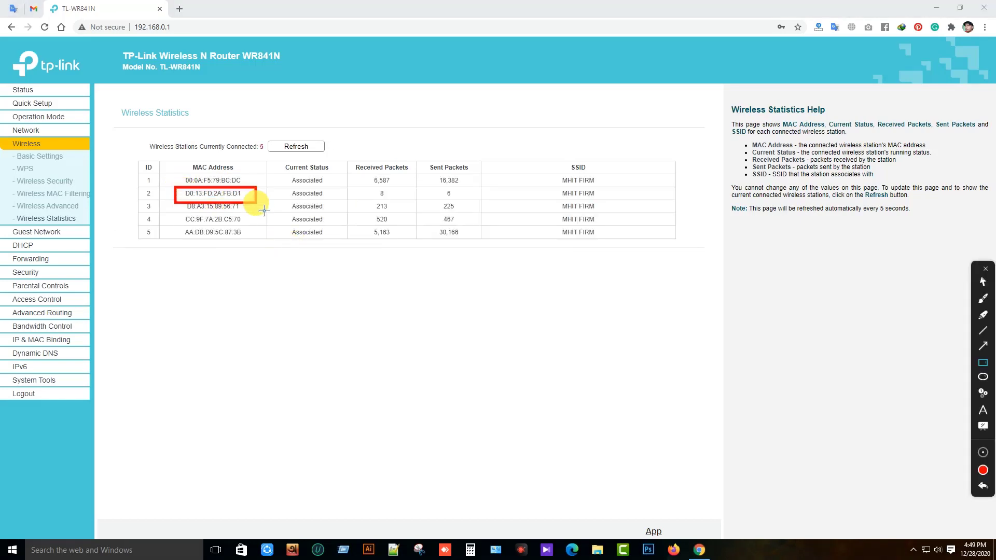
key(ctrl+shift+d)
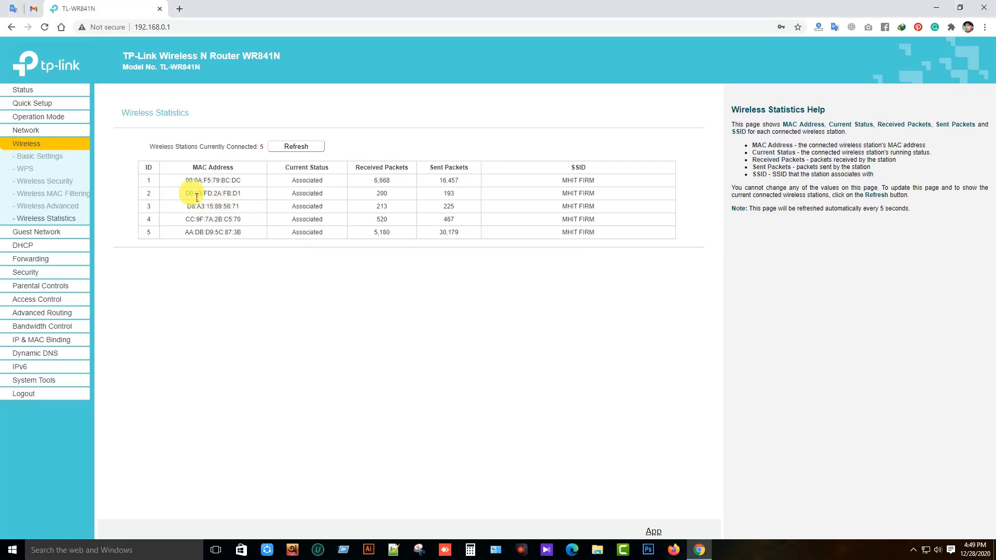
drag(186, 195, 242, 198)
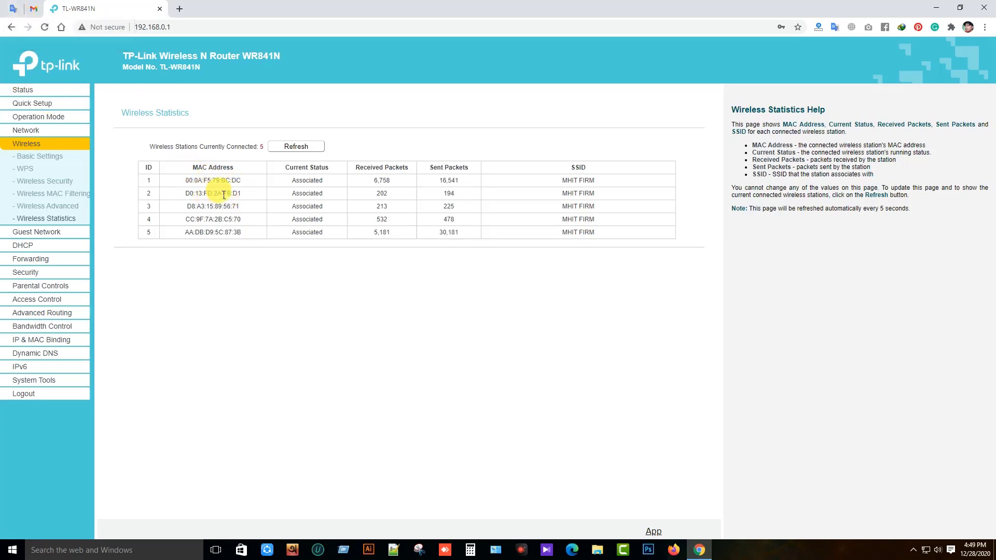
click(13, 9)
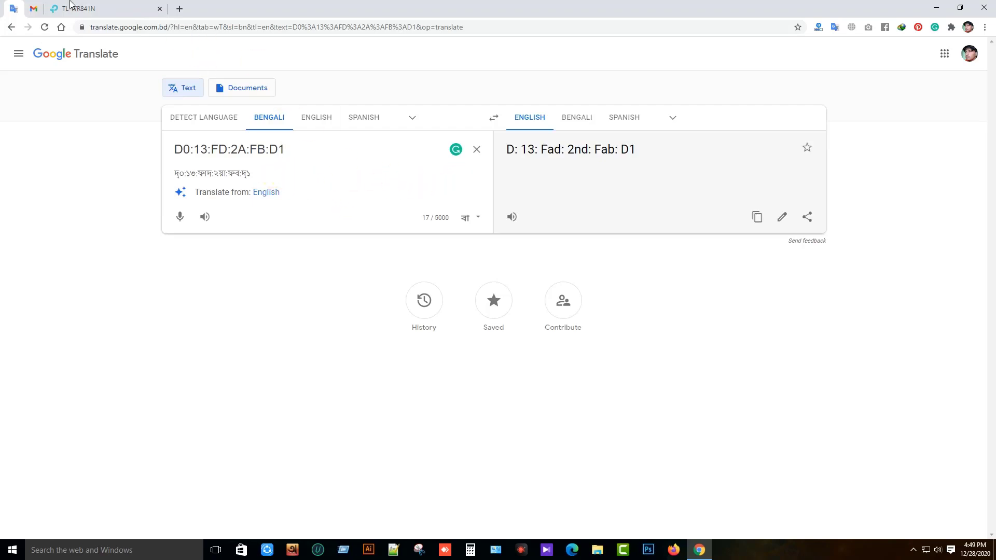
click(123, 10)
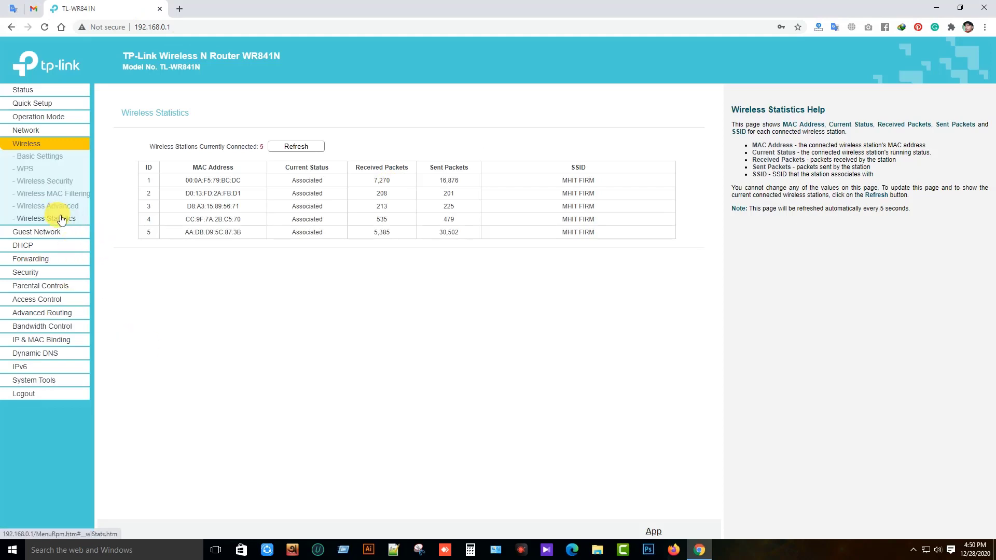
key(ctrl+shift+d)
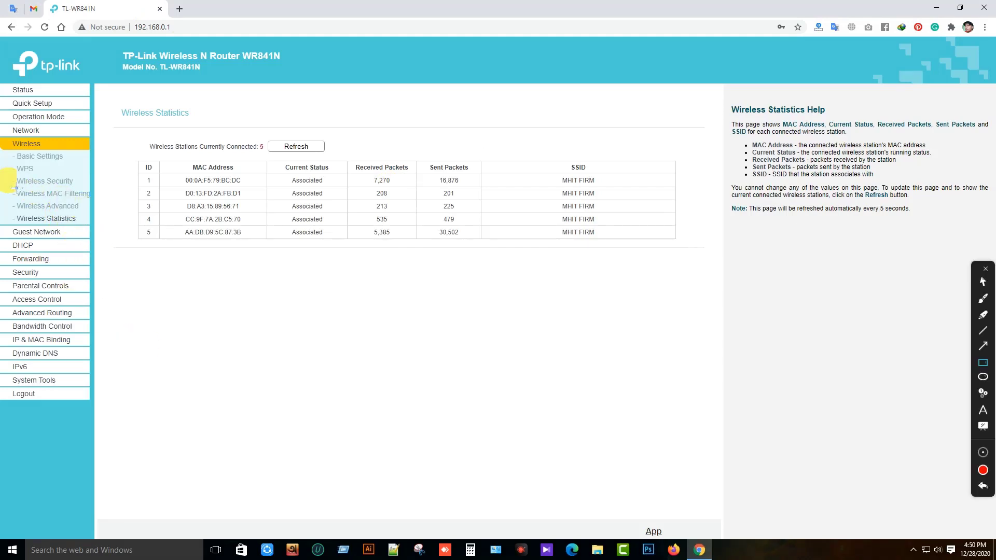
drag(13, 189, 96, 200)
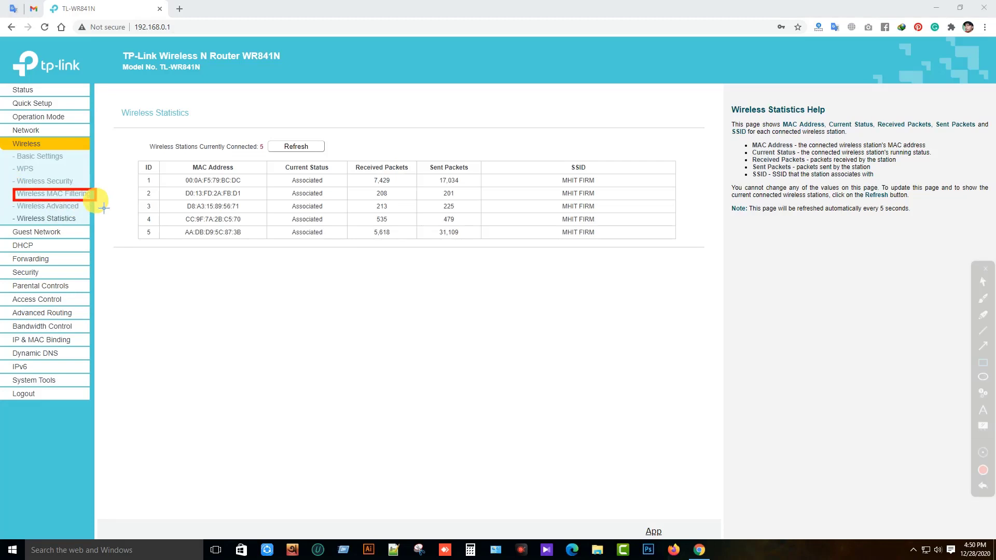
Open Wireless MAC Filtering, showing it Enabled with the Deny rule and an empty list
click(75, 199)
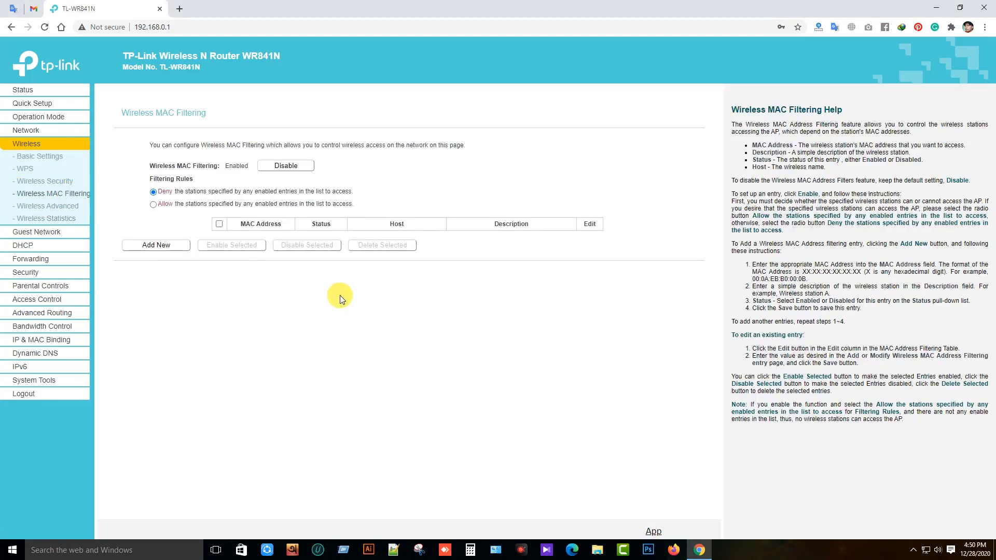
key(ctrl+alt+g)
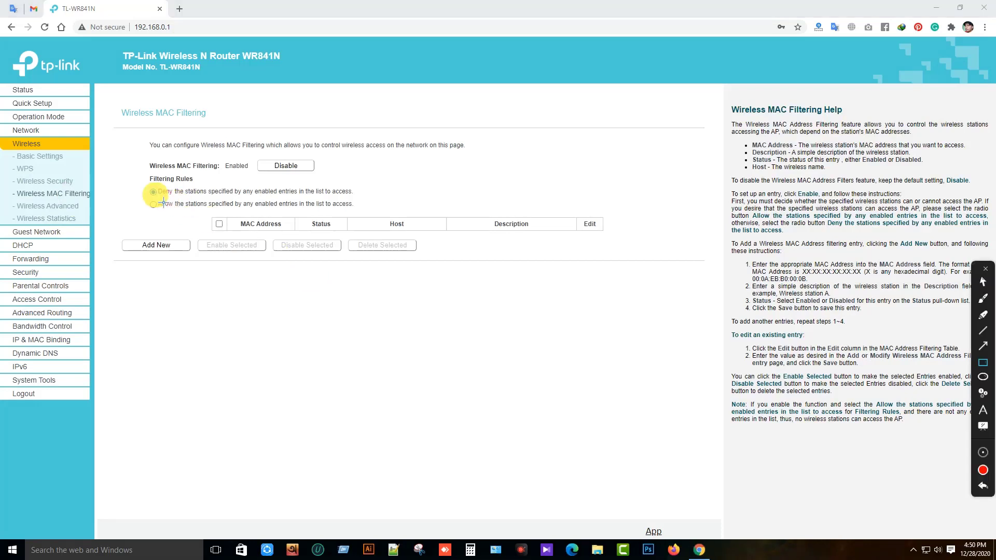
mouse_move(139, 183)
mouse_down()
mouse_move(161, 195)
mouse_move(361, 213)
mouse_up()
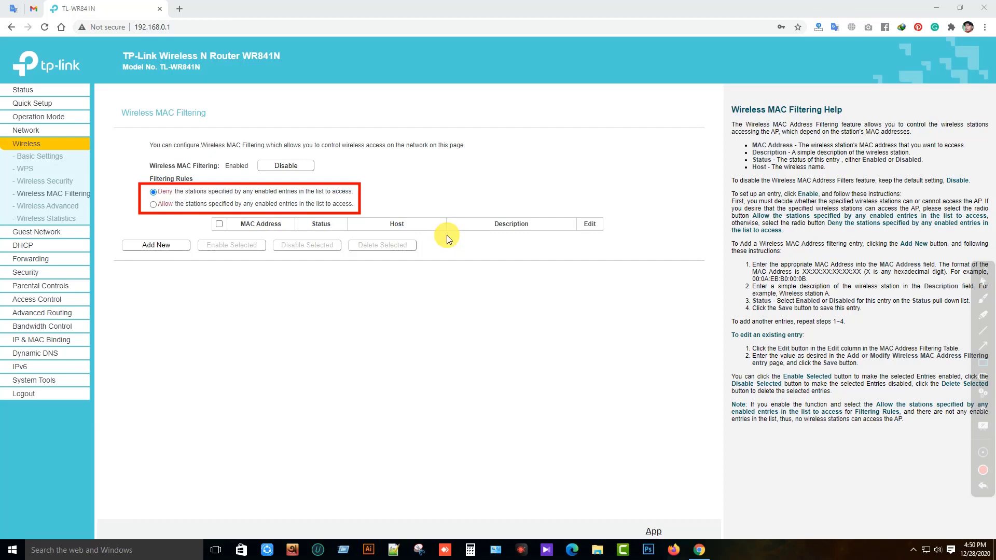
key(Escape)
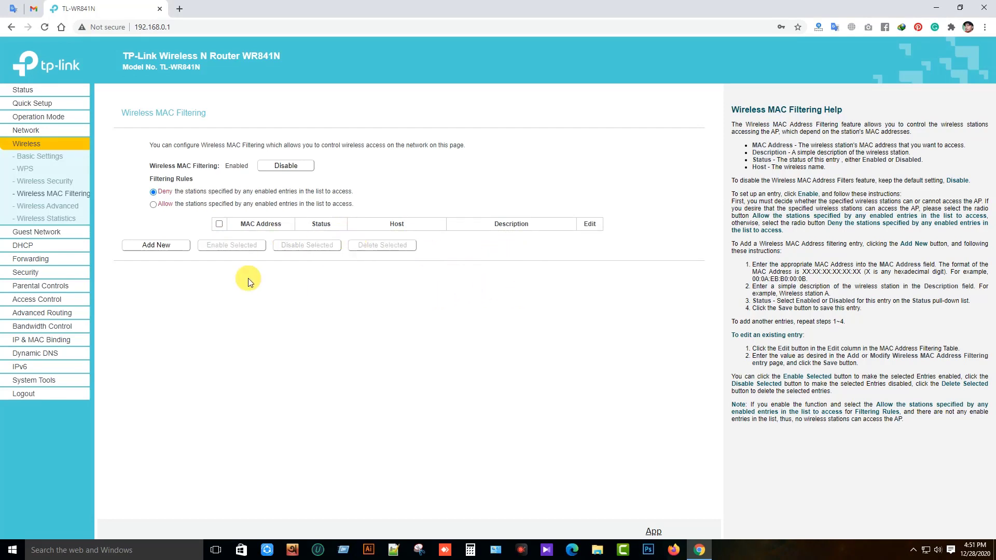
Copy the MAC address D0:13:FD:2A:FB:D1 from Google Translate and return to the router
click(17, 14)
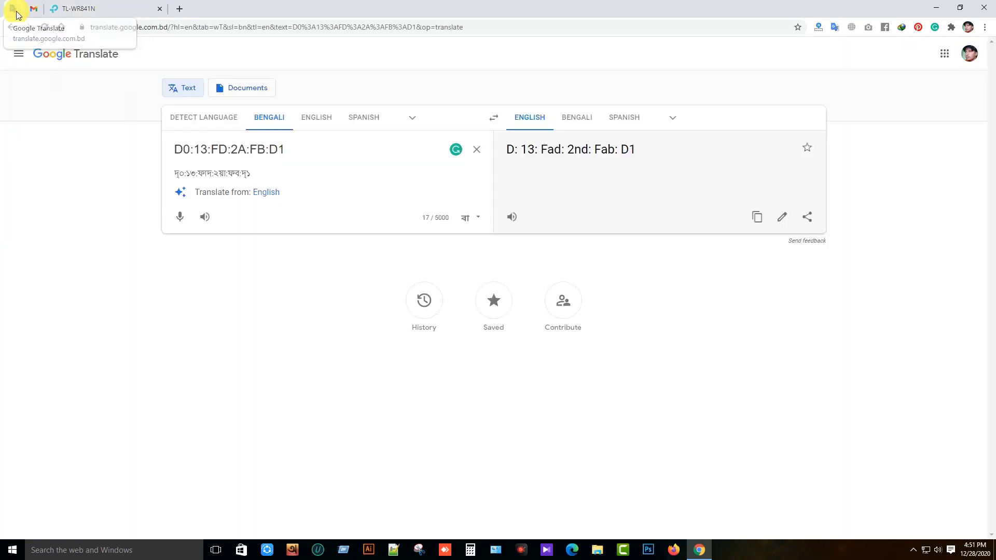
drag(289, 149, 161, 150)
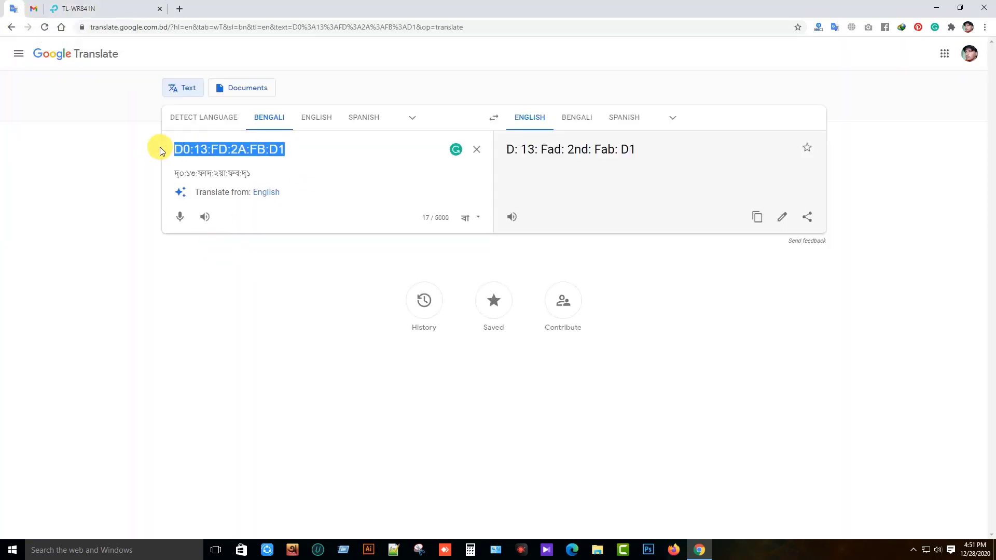
right_click(206, 149)
click(240, 166)
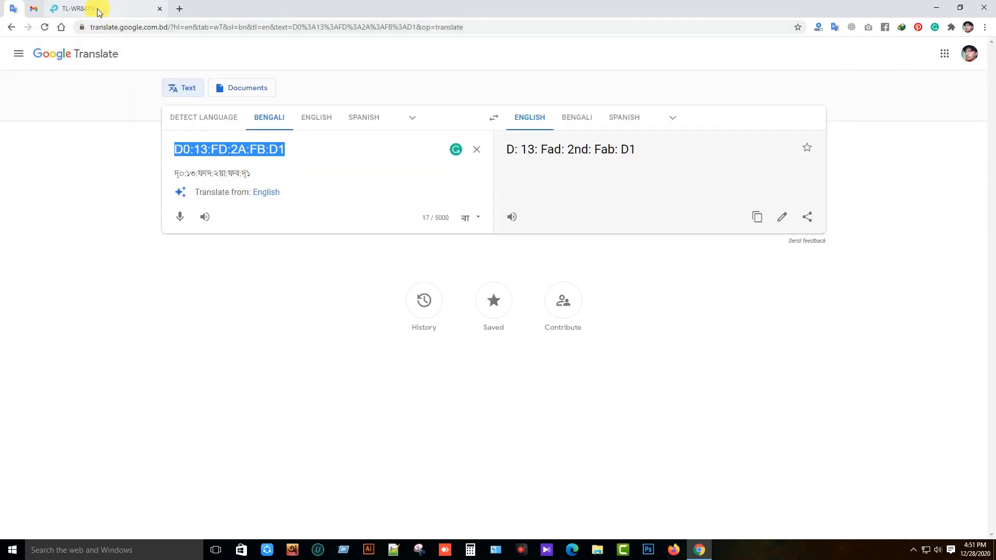
click(82, 9)
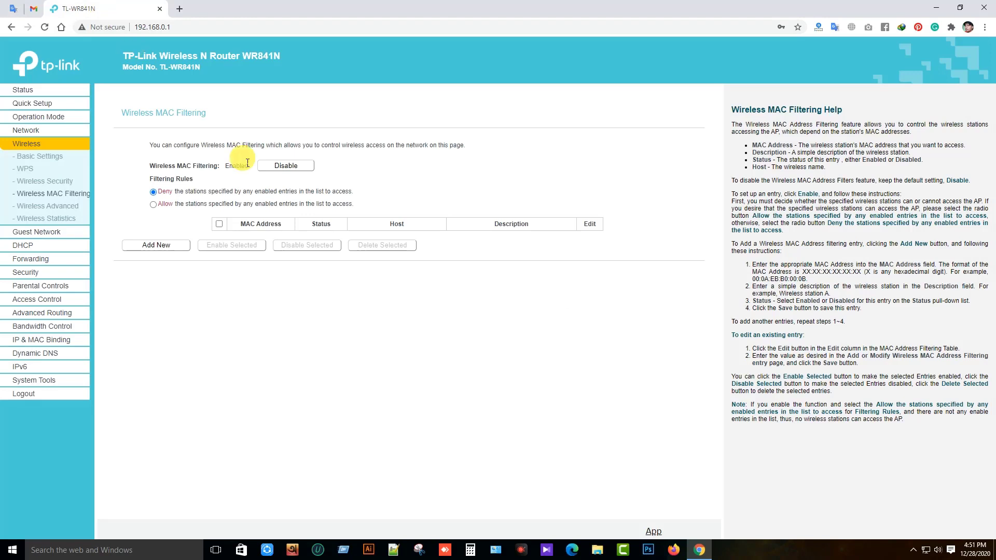
Check Wireless Statistics, then come back to the Wireless MAC Filtering page
click(163, 243)
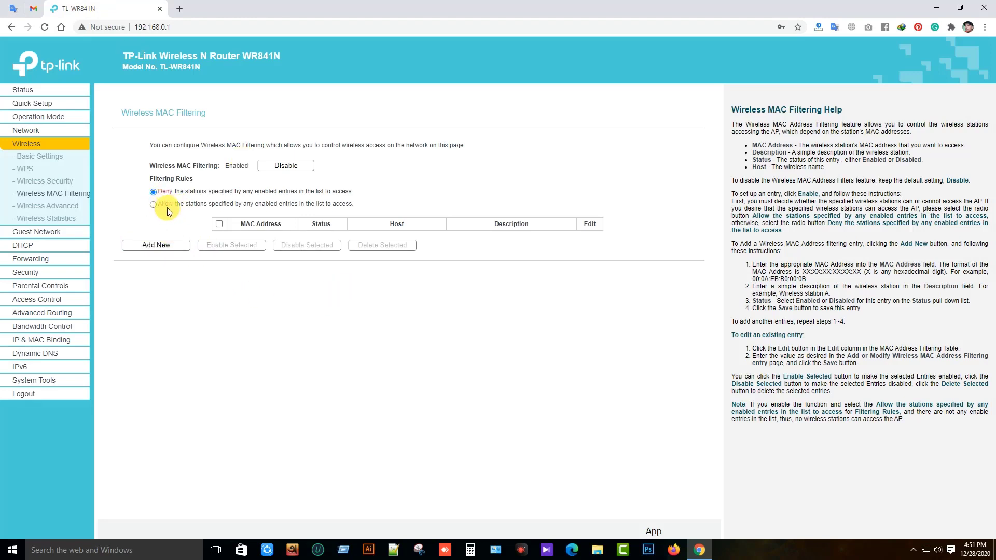
click(47, 223)
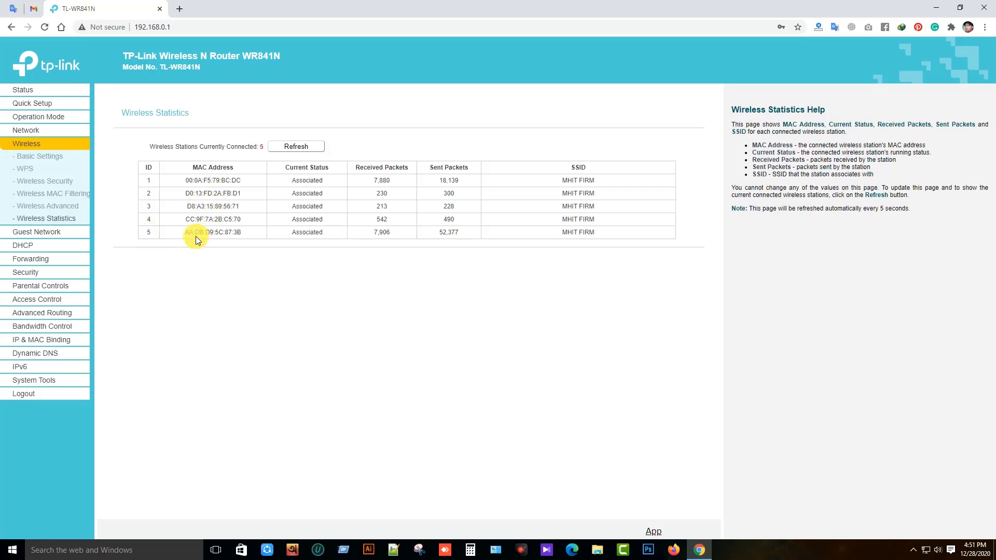
click(46, 194)
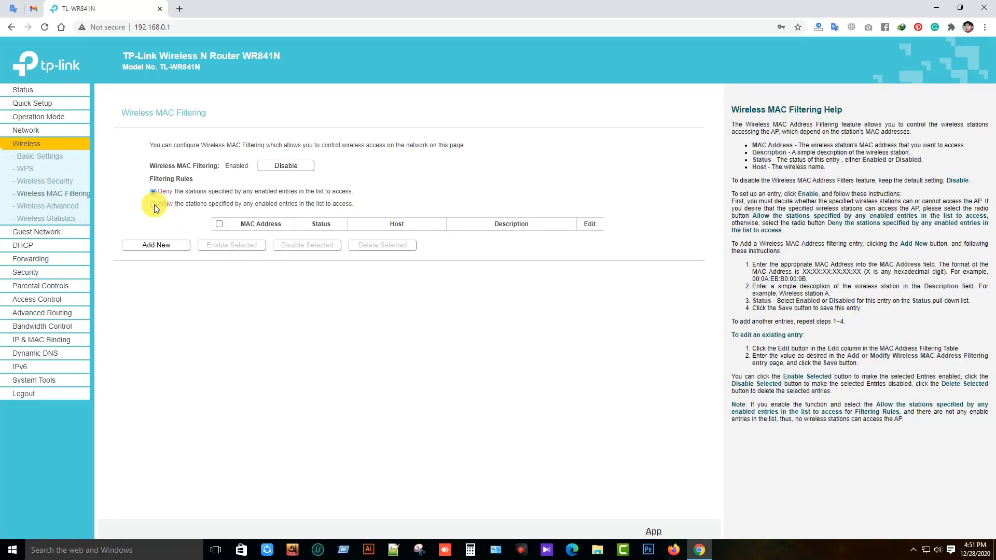
Switch the filtering rule to Allow and open the blank add-entry form
click(154, 205)
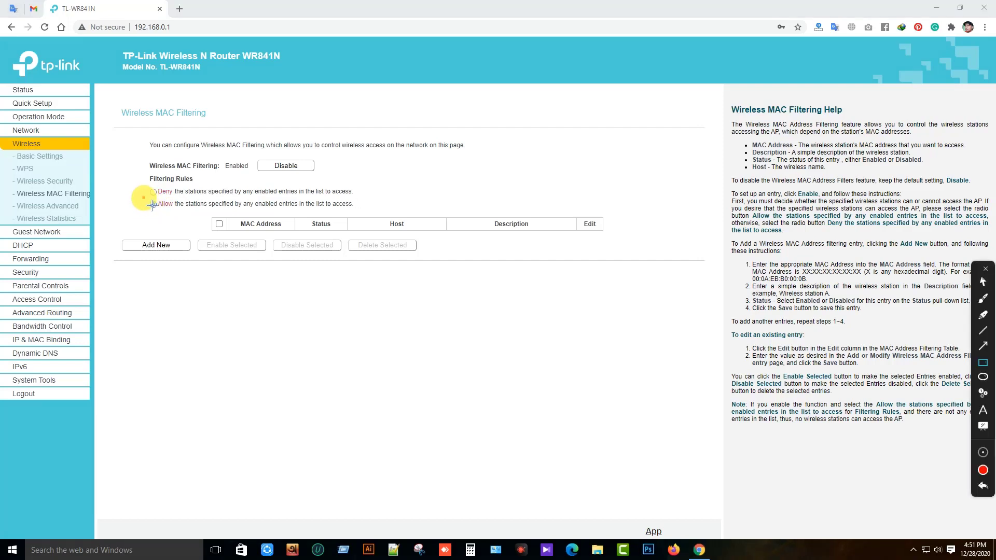
mouse_move(144, 198)
mouse_down()
mouse_move(224, 212)
mouse_move(370, 214)
mouse_up()
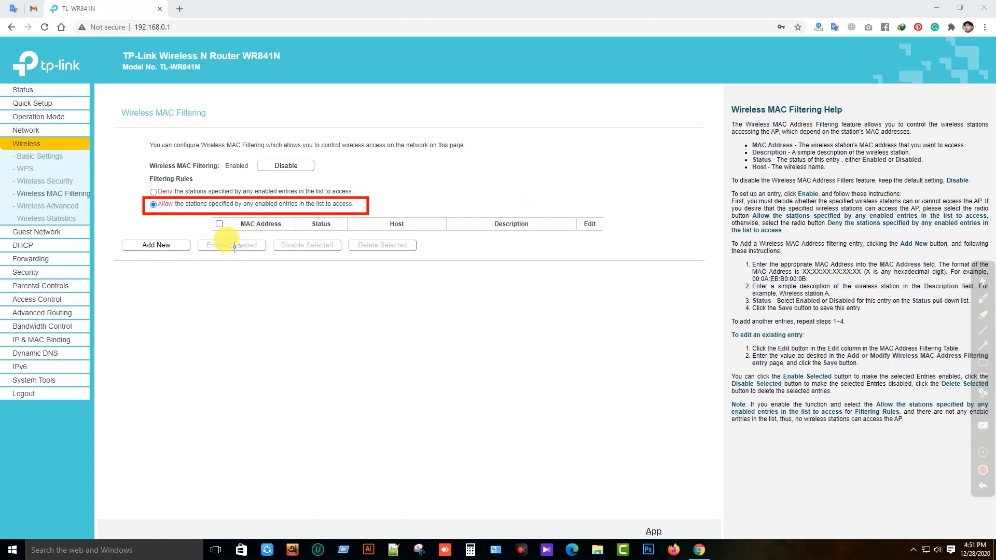
key(Escape)
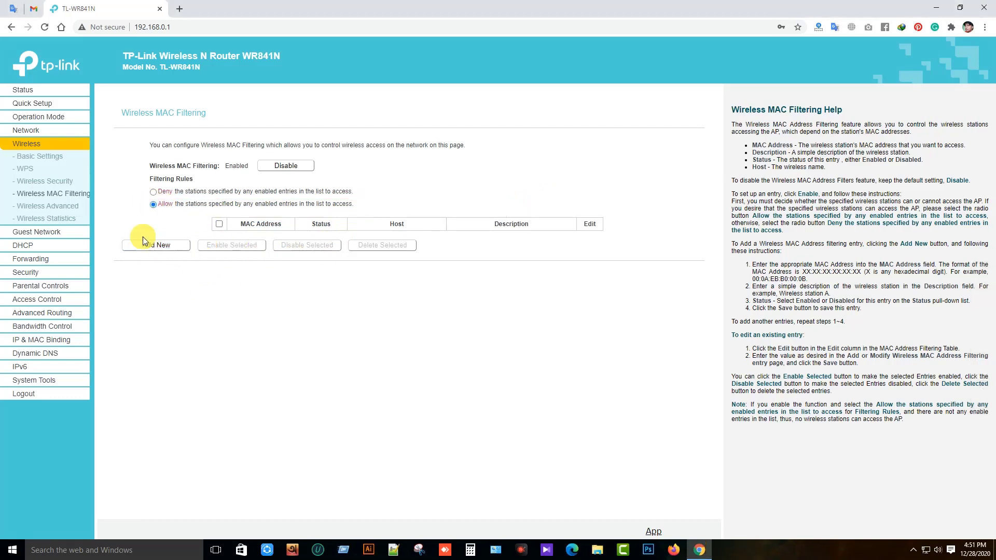
key(ctrl+shift+r)
drag(110, 232, 194, 267)
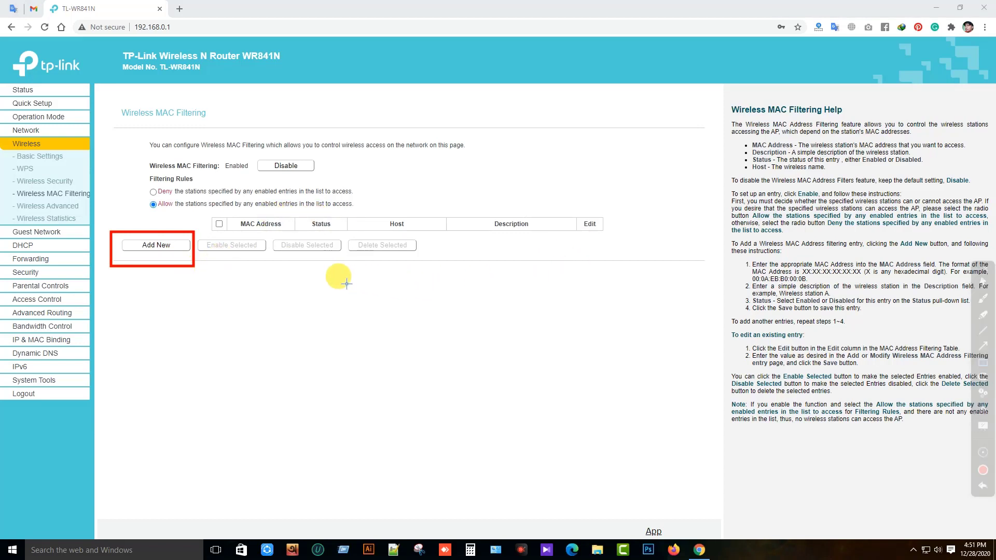
drag(144, 197, 365, 217)
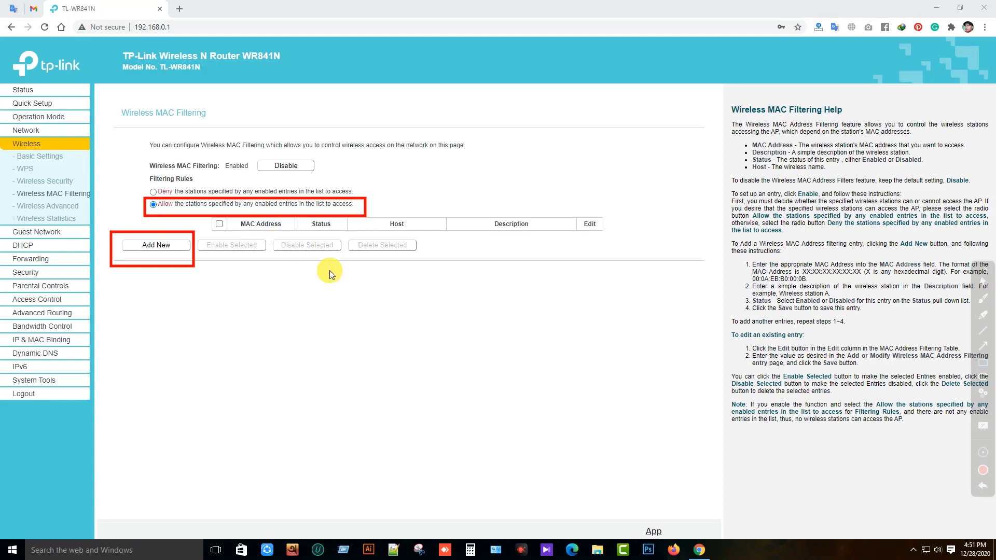
click(152, 245)
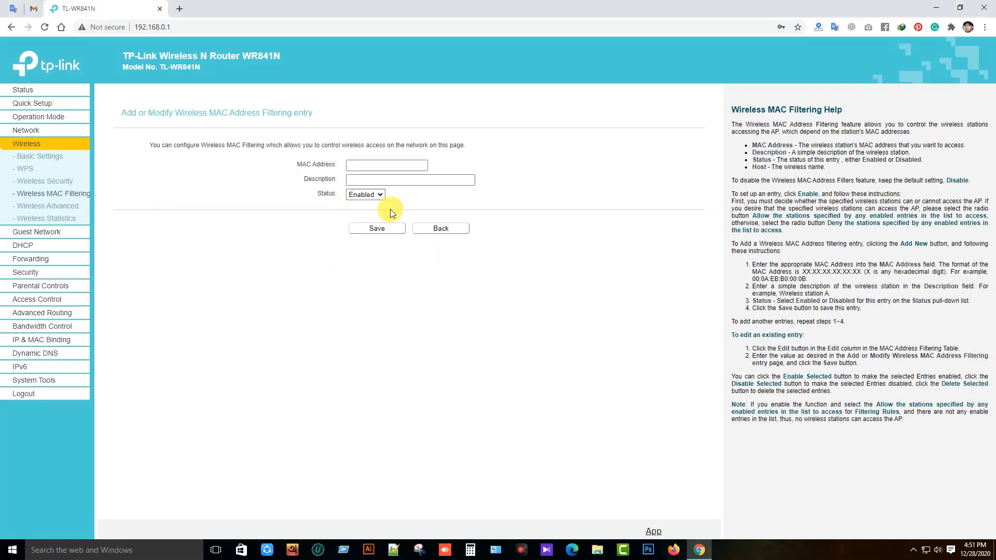
Add an enabled entry for D0:13:FD:2A:FB:D1 described 'Yes' and save it
click(397, 165)
text(D0:13:FD:2A:FB:D4)
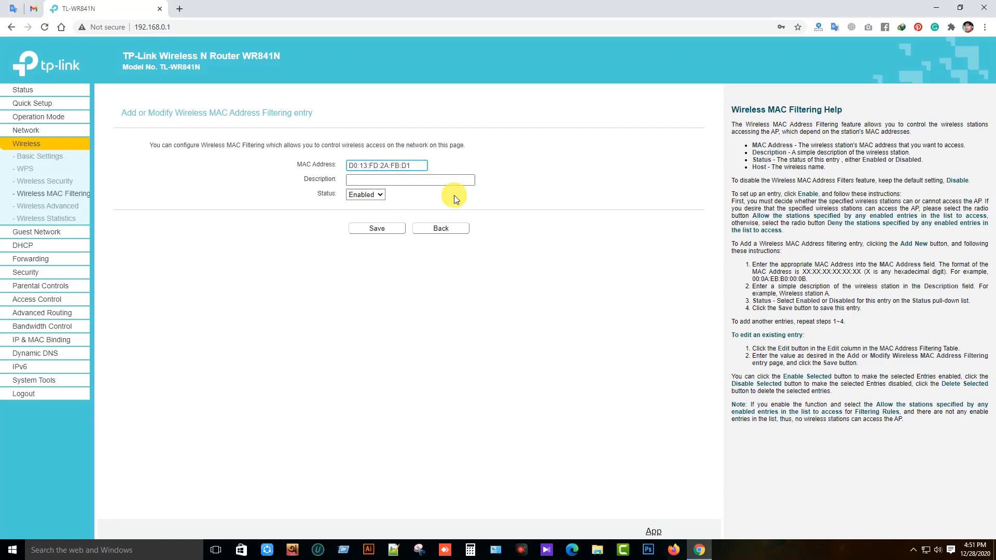
click(412, 179)
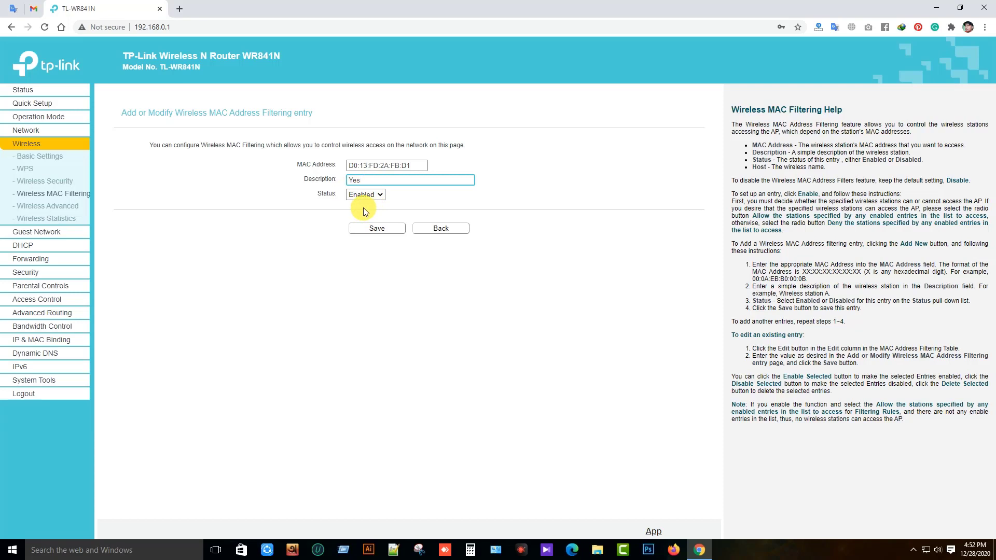
key(ctrl+shift+d)
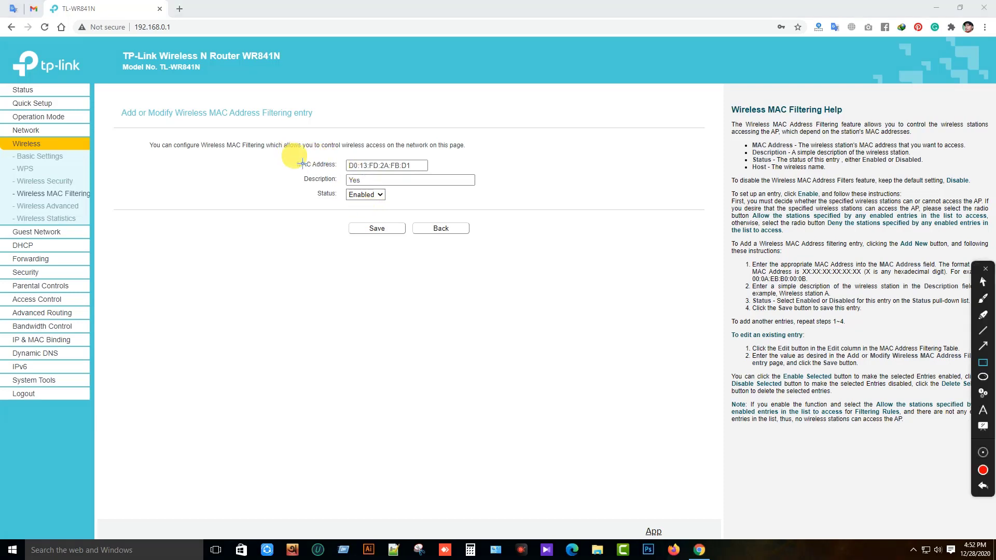
drag(288, 152, 497, 250)
drag(338, 215, 419, 249)
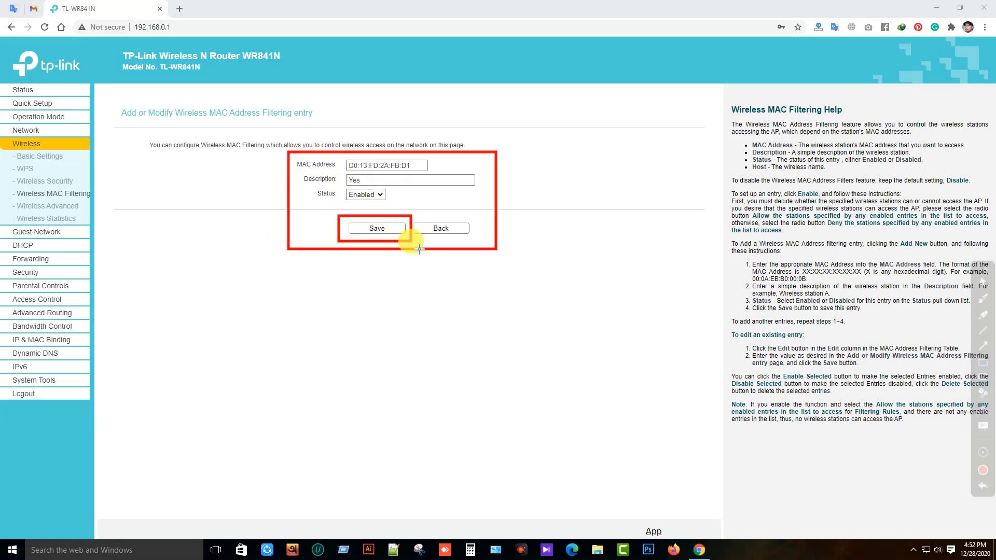
click(389, 228)
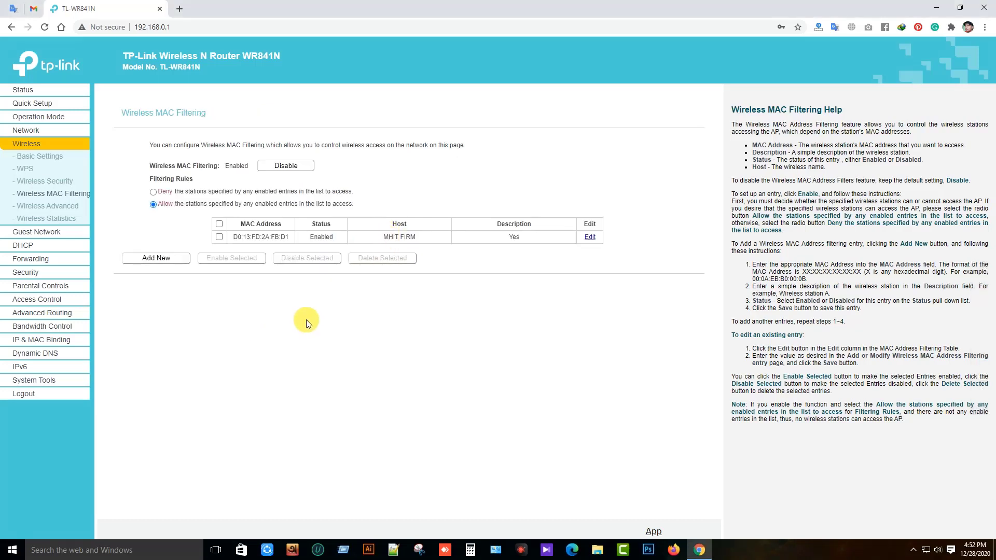
click(52, 218)
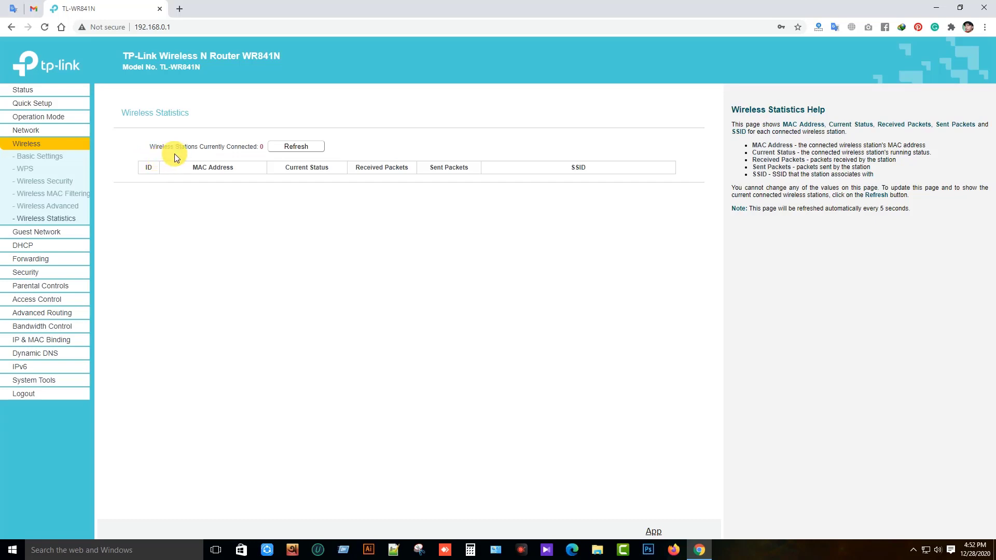
key(ctrl+F2)
mouse_move(123, 130)
mouse_down()
mouse_move(693, 340)
mouse_move(691, 329)
mouse_move(630, 330)
mouse_up()
click(61, 193)
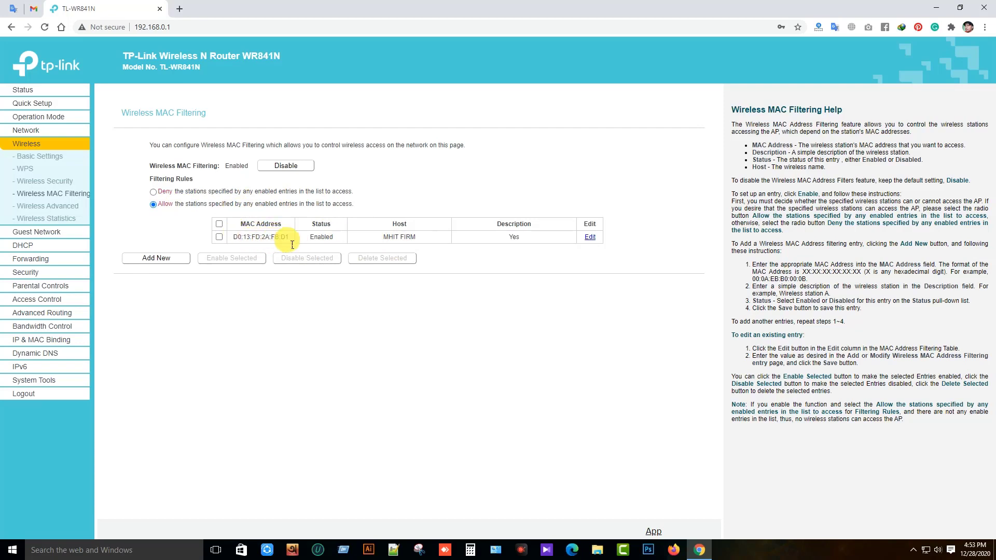
click(163, 211)
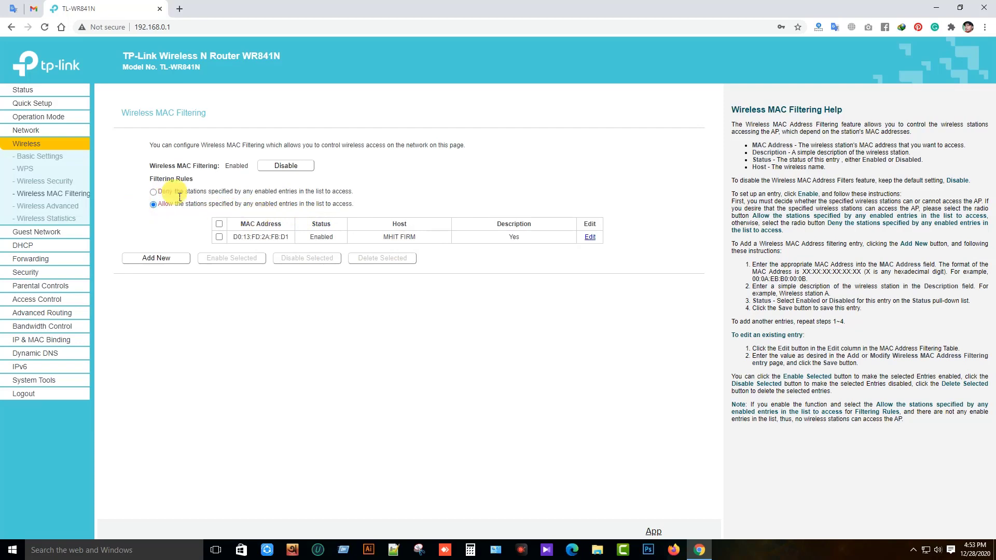
key(ctrl+alt+d)
drag(140, 185, 363, 214)
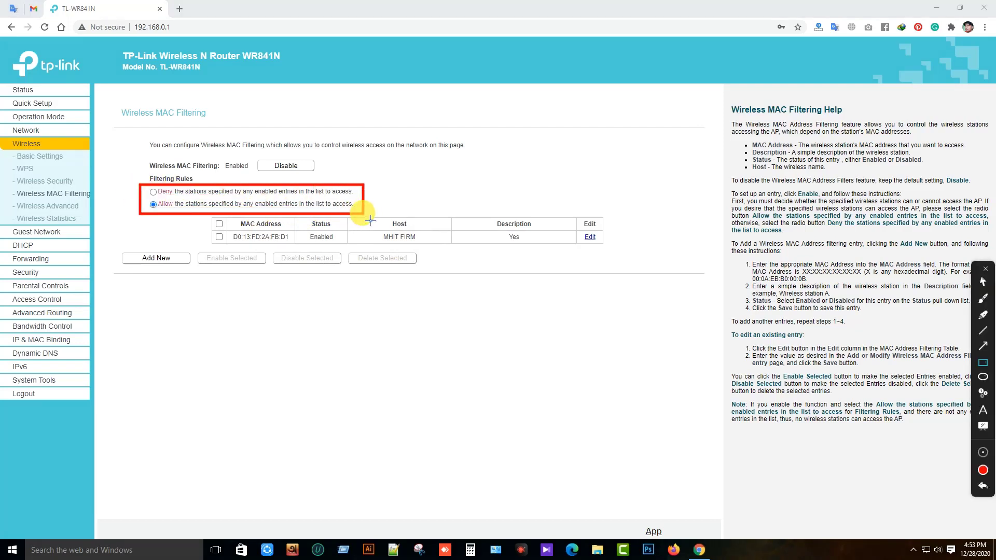
key(ctrl+alt+d)
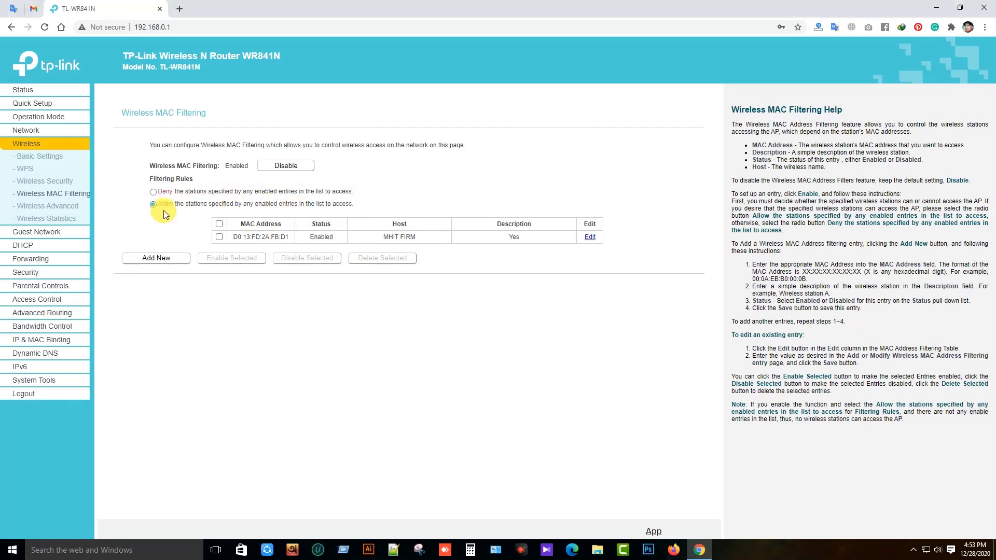
key(ctrl+alt+d)
mouse_move(203, 218)
mouse_down()
mouse_move(439, 245)
mouse_move(629, 247)
mouse_move(613, 246)
mouse_up()
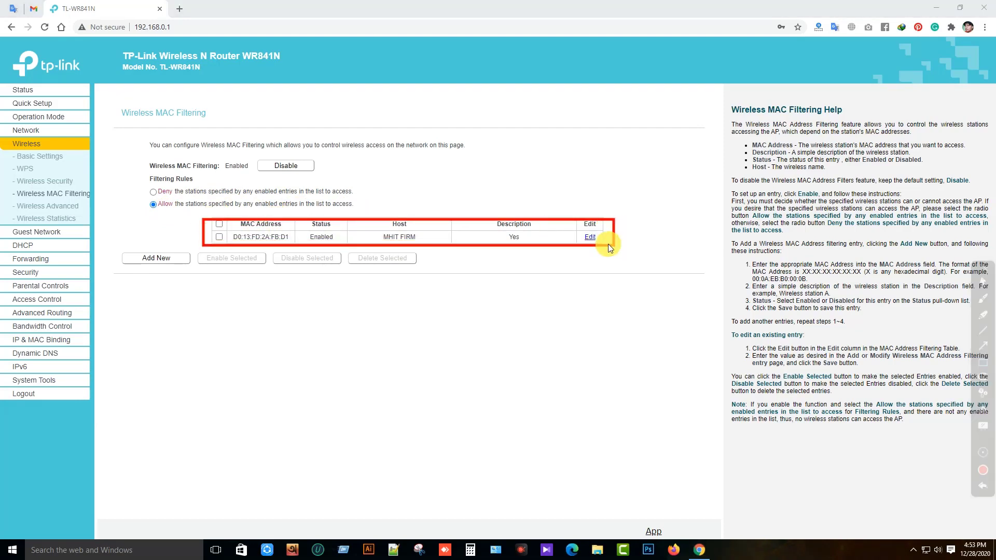
key(ctrl+alt+d)
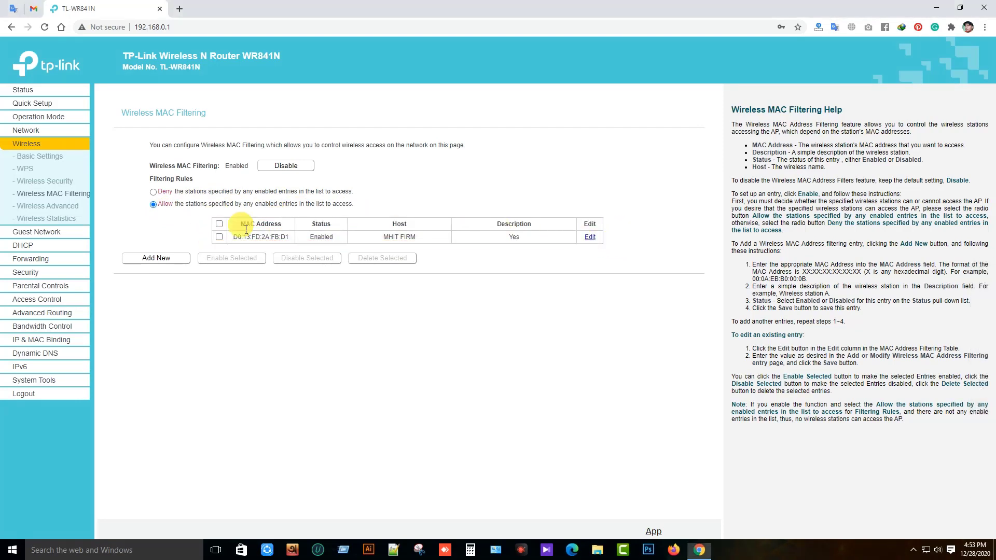
click(153, 205)
key(ctrl+alt+d)
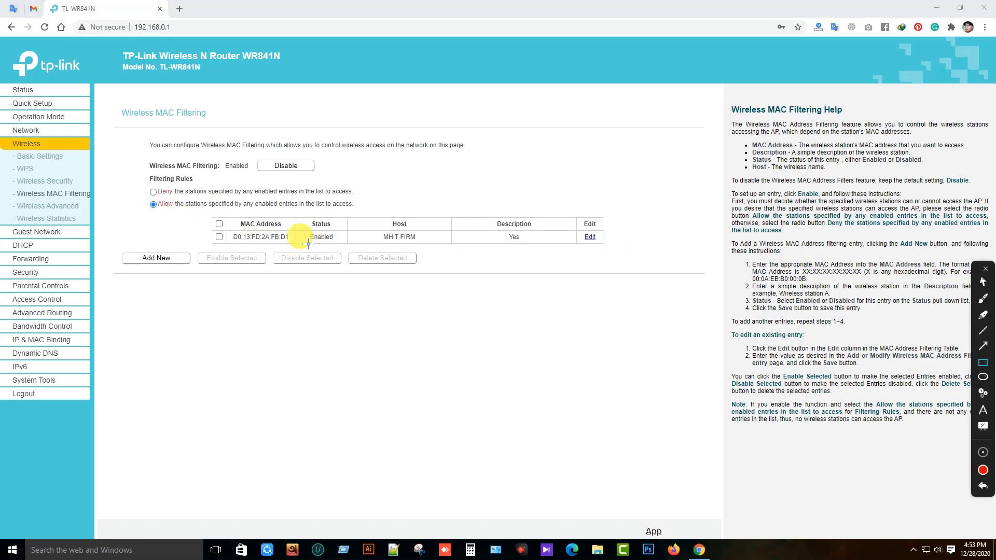
key(ctrl+alt+d)
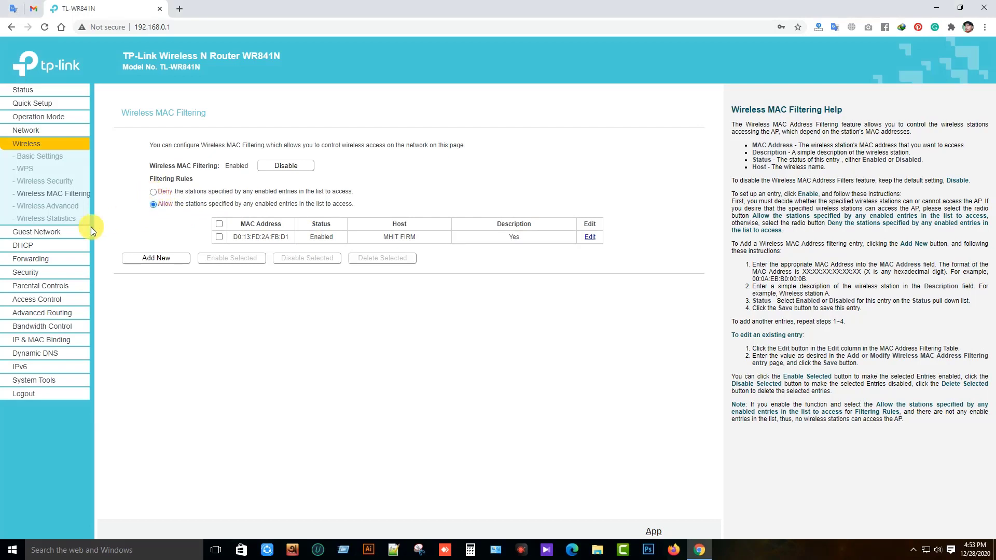
click(54, 218)
key(ctrl+alt+d)
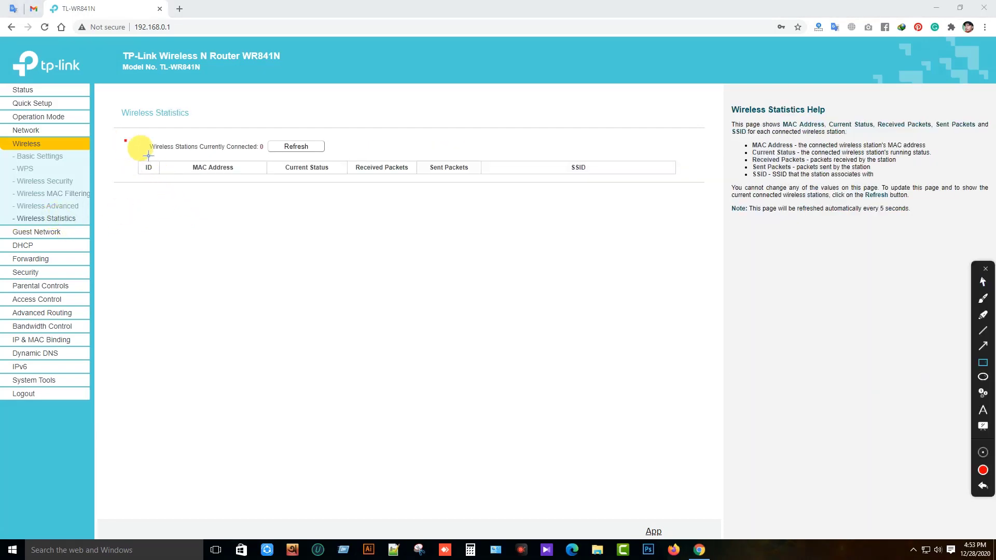
drag(125, 140, 703, 288)
key(ctrl+alt+d)
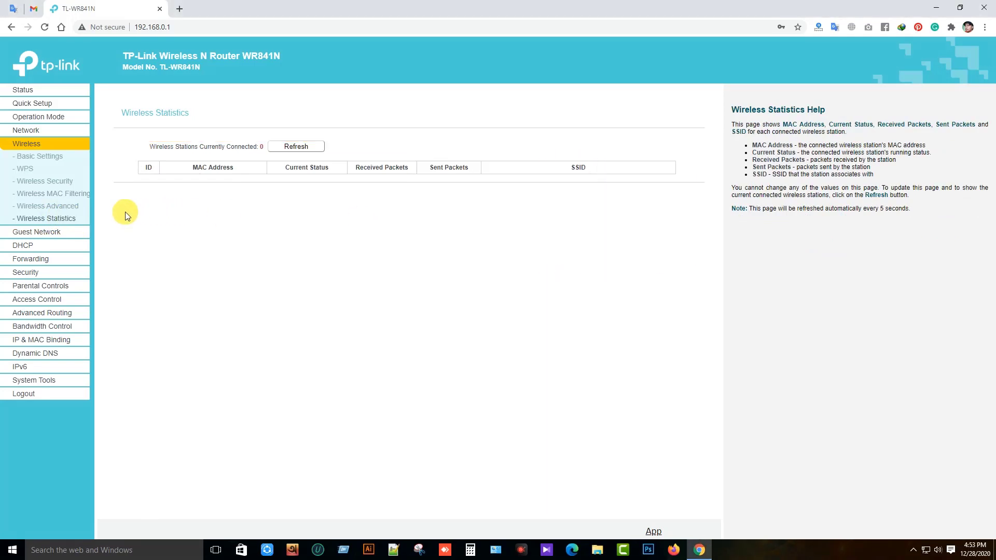
click(72, 194)
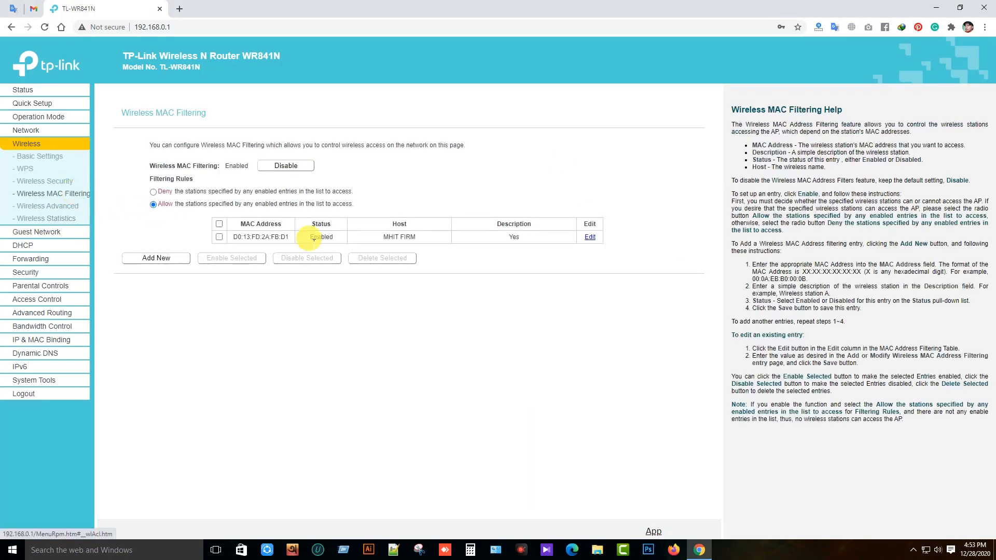
Change the MAC filtering rule to Deny for the listed stations
click(153, 192)
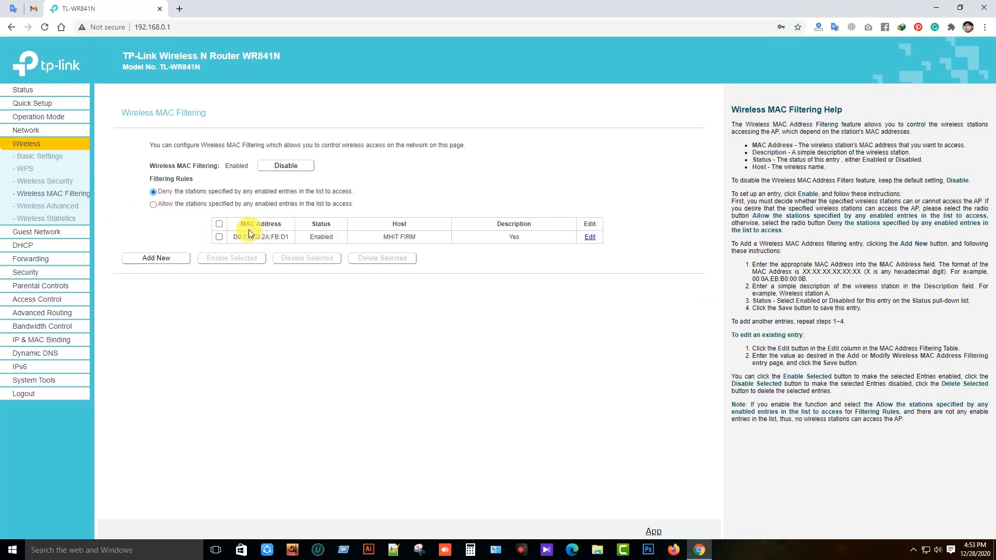
key(ctrl+alt+g)
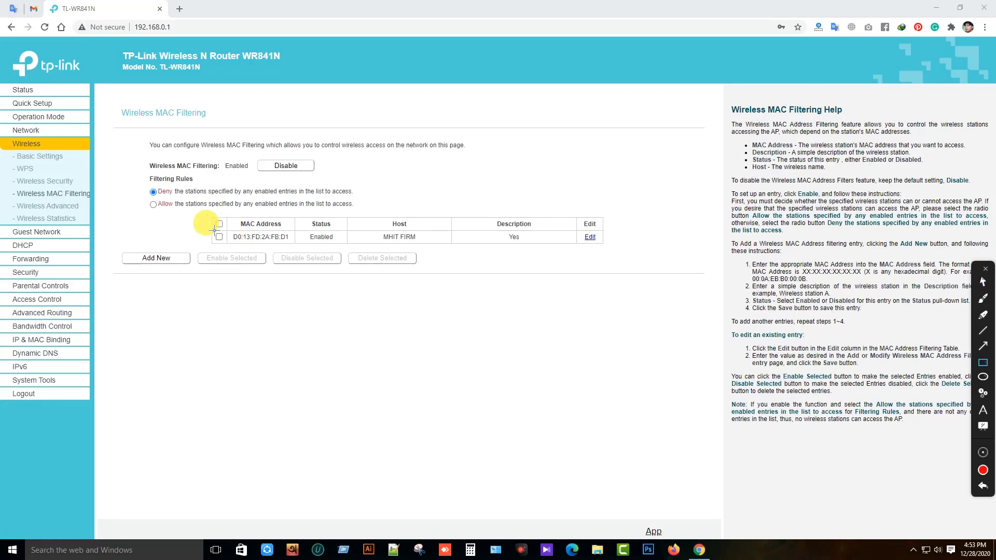
drag(207, 216, 614, 248)
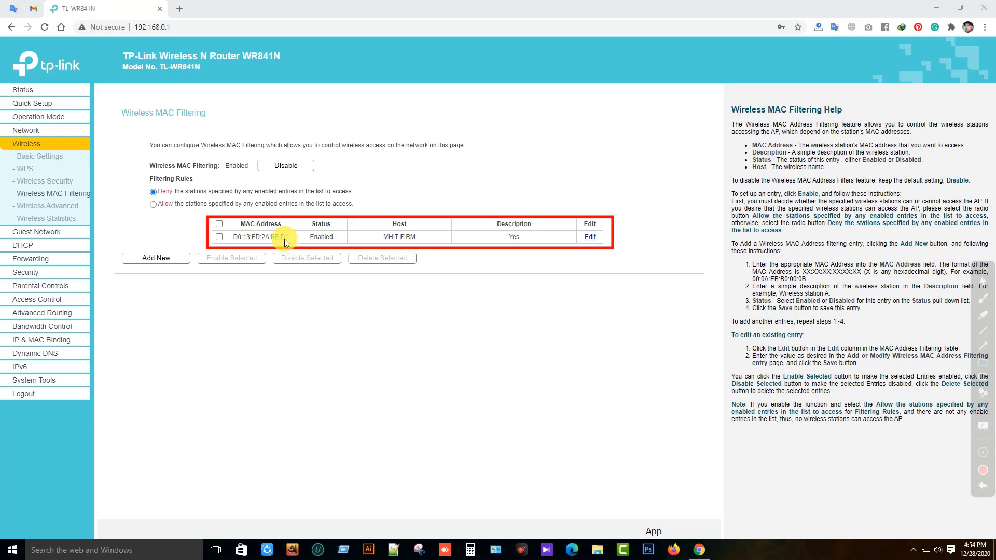
key(ctrl+z)
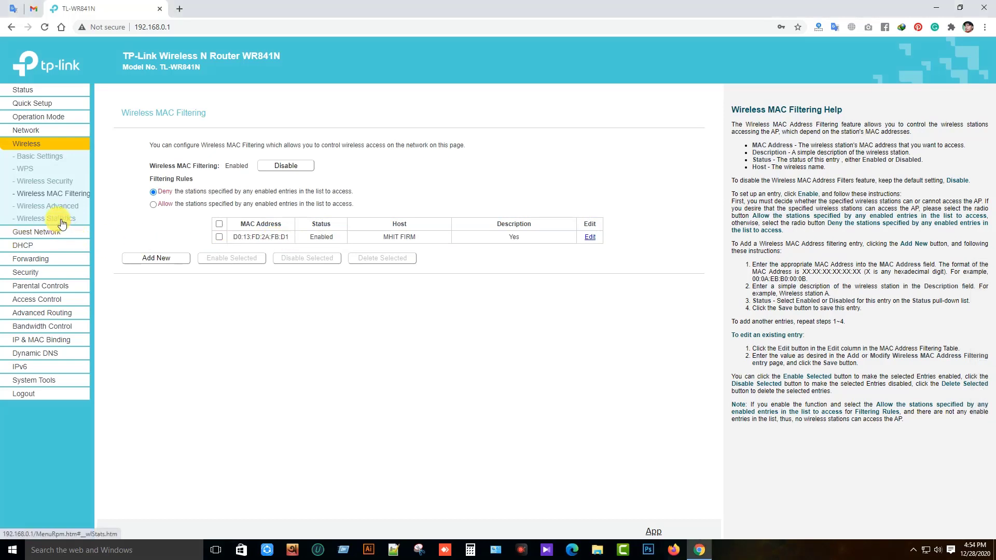
key(ctrl+shift+d)
drag(7, 209, 101, 238)
key(ctrl+z)
click(45, 222)
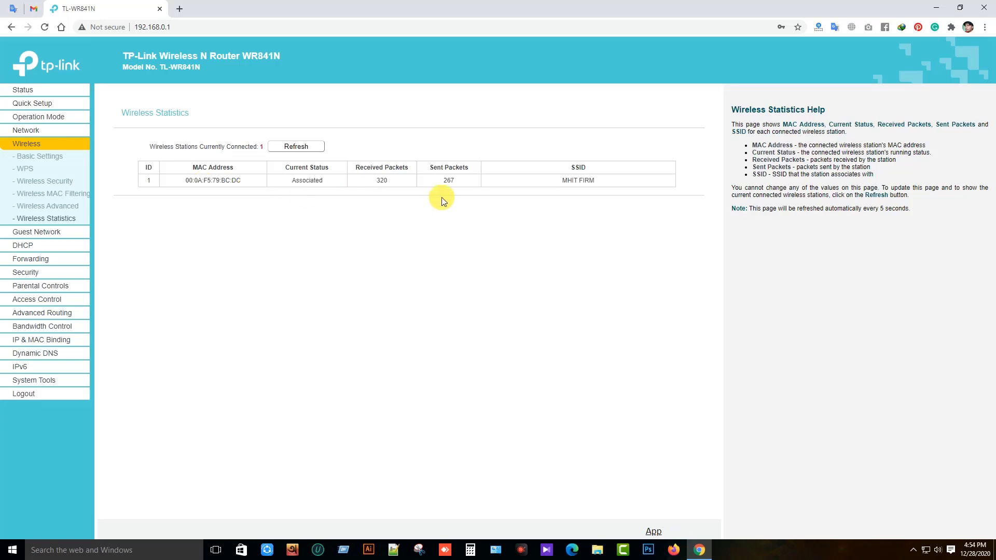
click(48, 194)
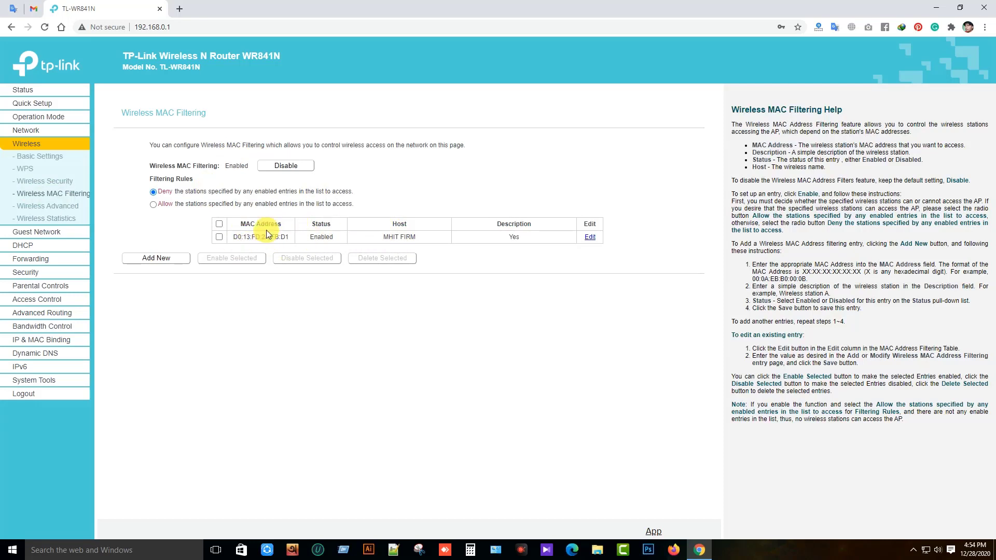
Cancel a new-entry form, then view Wireless Statistics showing one station, 00:0A:F5:79:BC:DC
key(ctrl+alt+d)
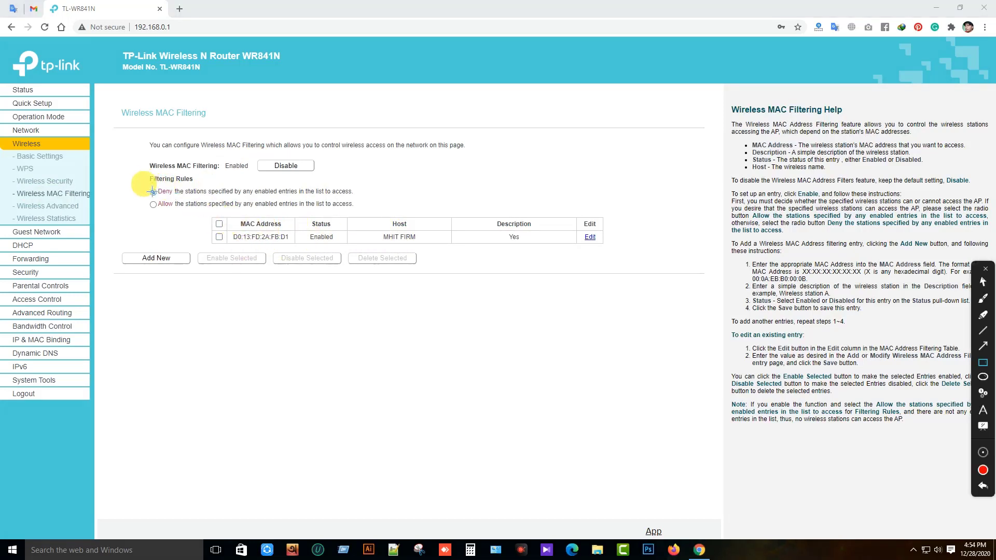
mouse_move(142, 183)
mouse_down()
mouse_move(245, 200)
mouse_move(356, 201)
mouse_up()
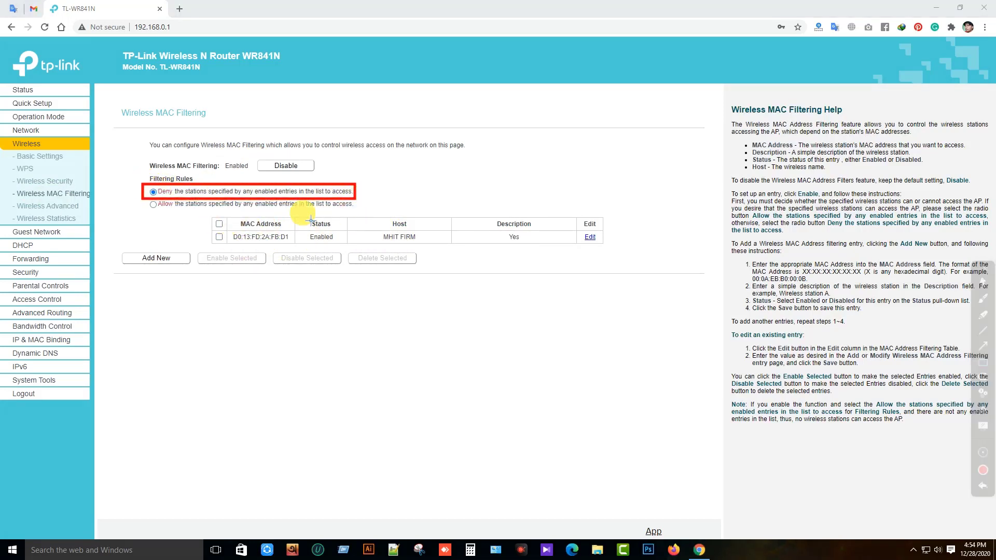
mouse_move(197, 214)
mouse_down()
mouse_move(413, 238)
mouse_move(604, 242)
mouse_move(617, 255)
mouse_up()
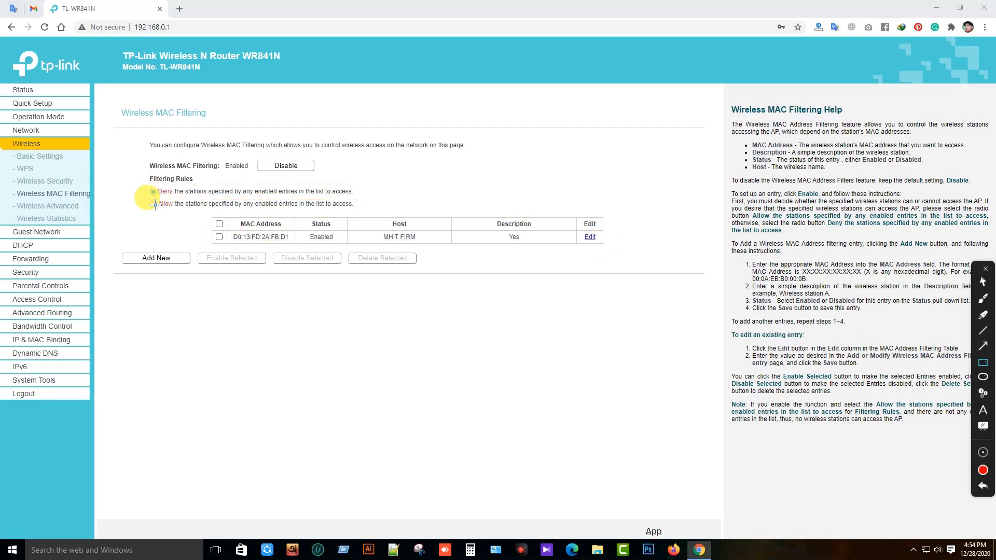
mouse_move(147, 196)
mouse_down()
mouse_move(179, 210)
mouse_move(356, 222)
mouse_up()
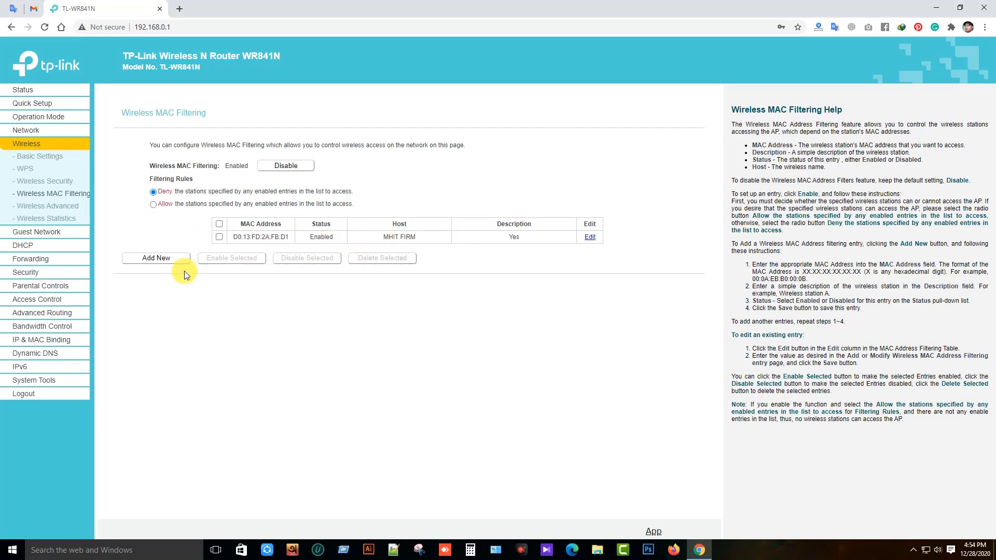
click(165, 259)
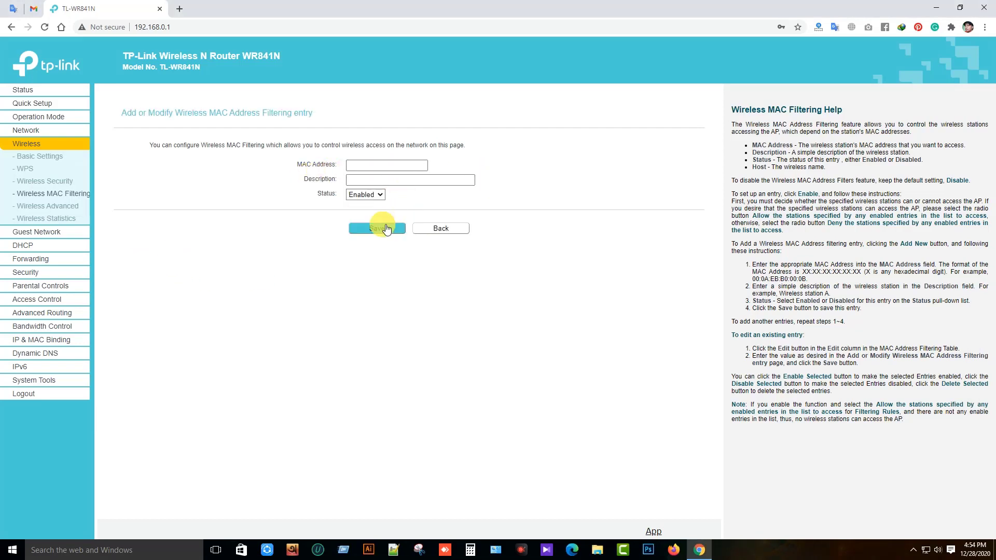
click(438, 229)
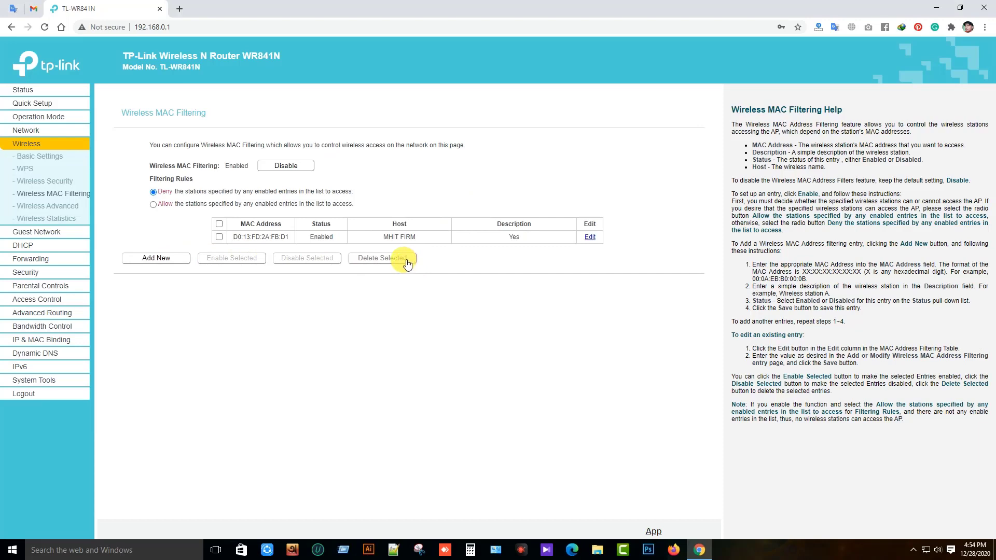
click(59, 218)
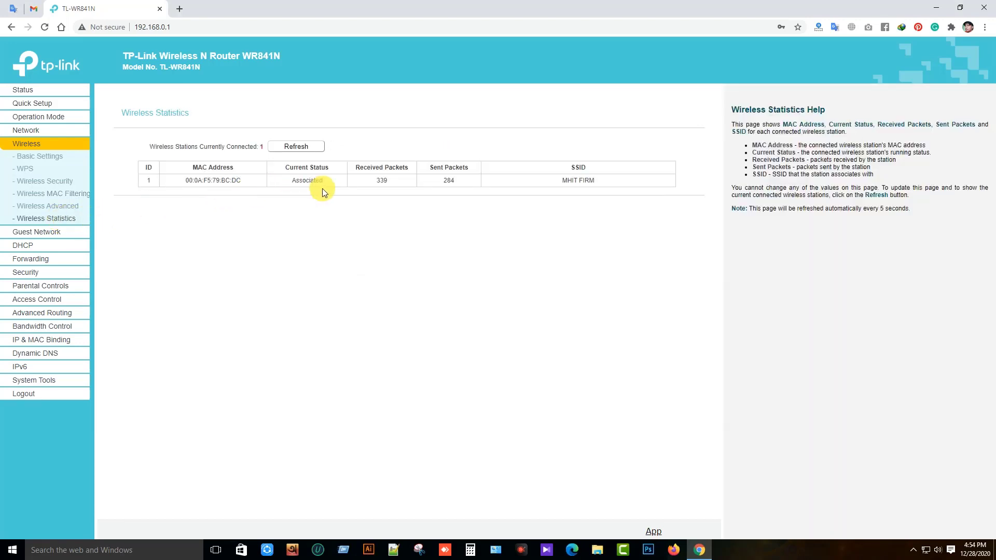
Refresh the station list, then return to Wireless MAC Filtering with its Deny rule and single entry
click(321, 146)
click(59, 194)
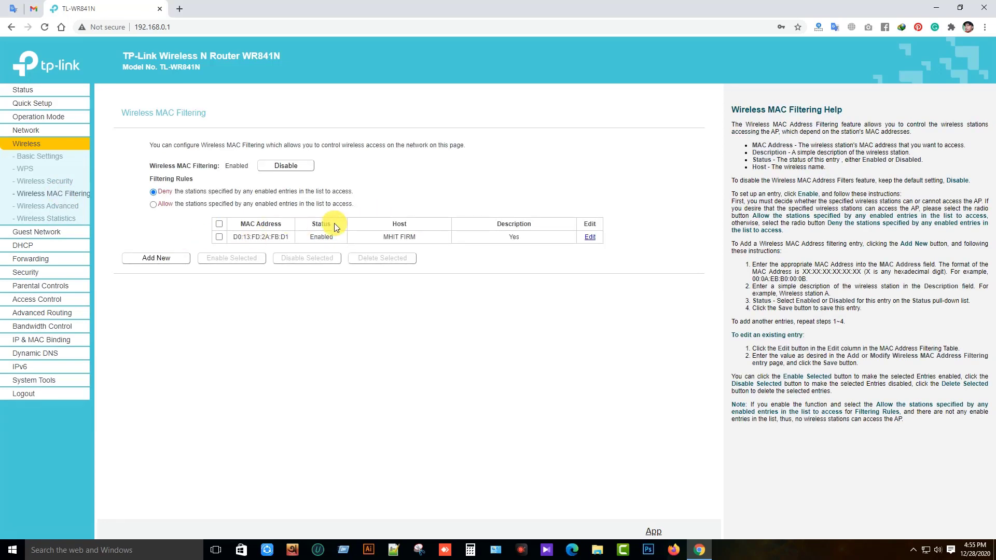
Clear the select-all marking and tick only the D0:13:FD:2A:FB:D1 entry's checkbox
click(218, 224)
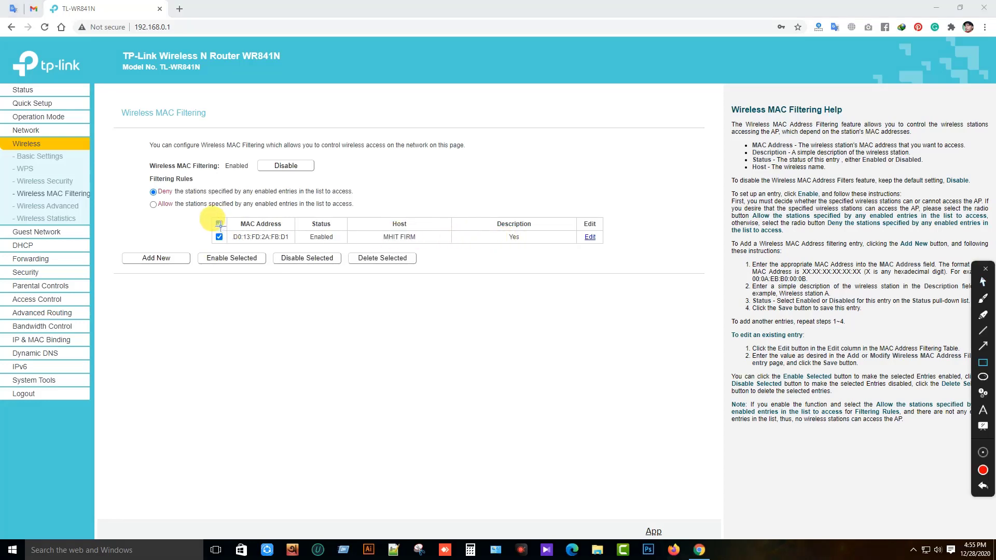
key(r)
key(Escape)
click(219, 224)
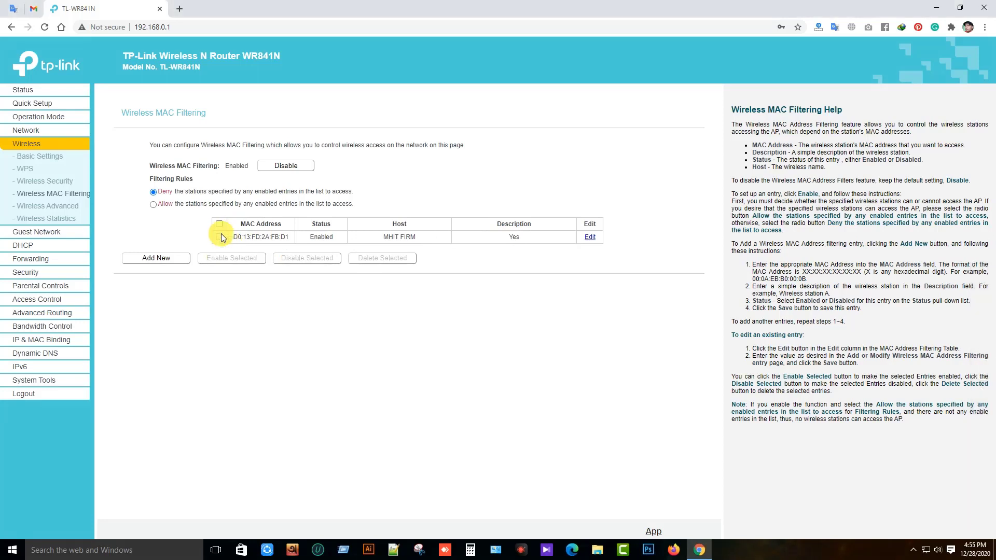
click(218, 237)
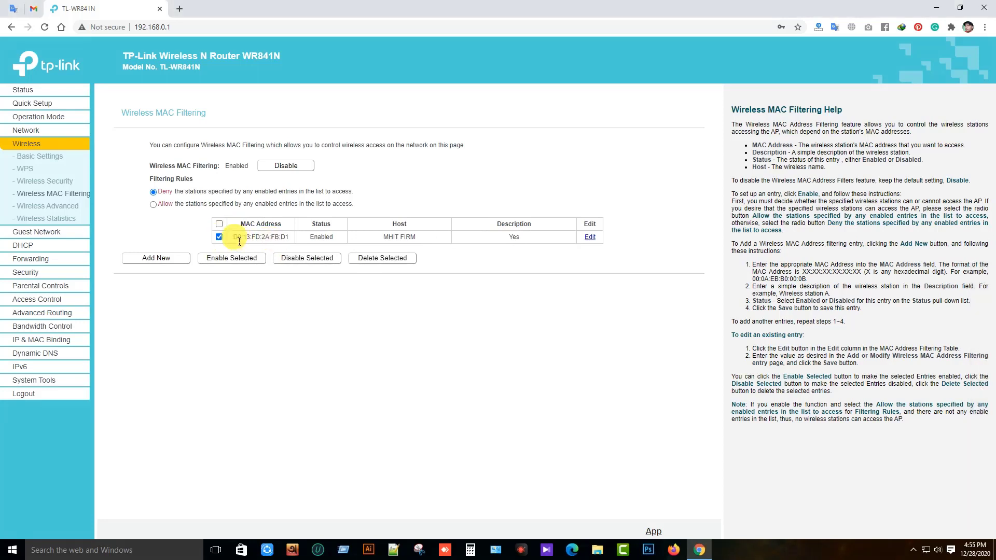
click(219, 224)
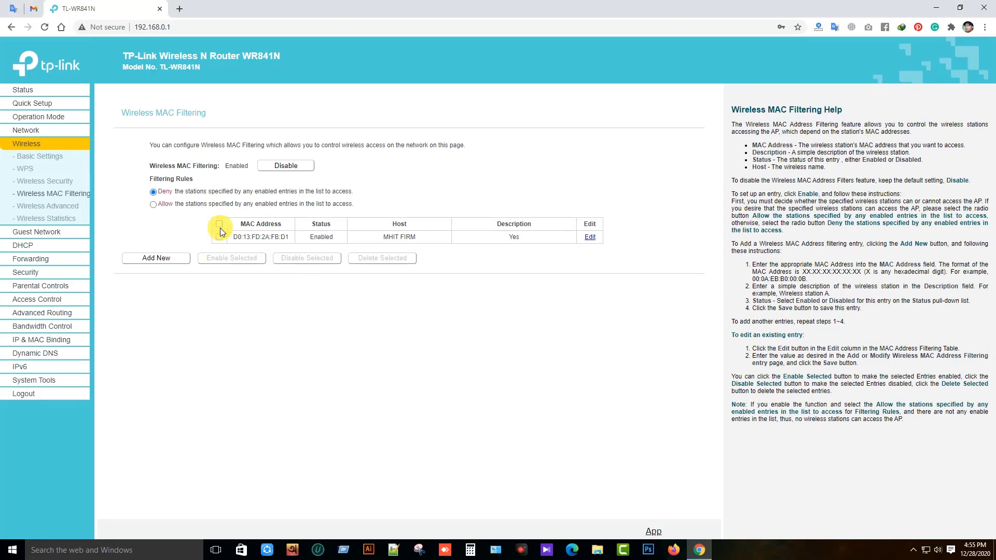
click(219, 237)
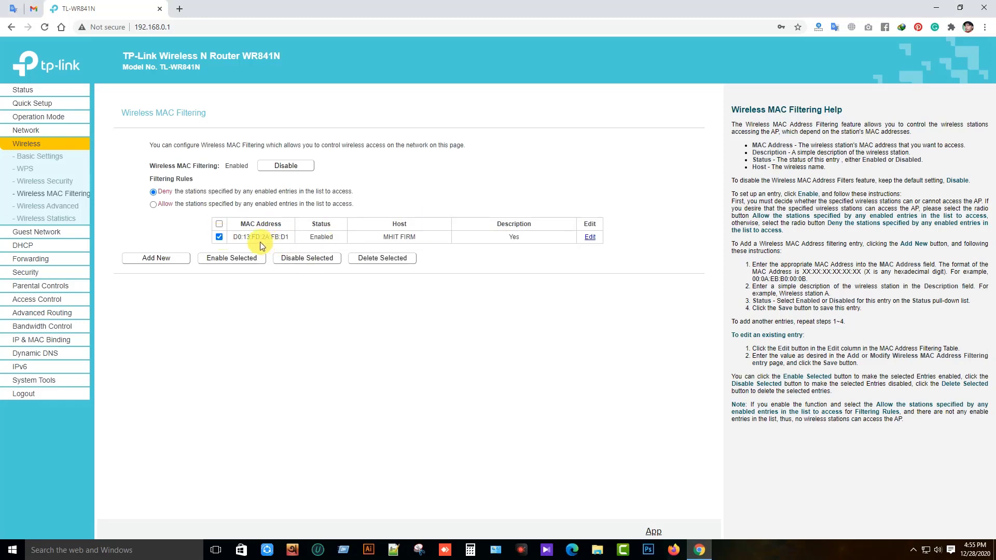
Select the text of the marked D0:13:FD:2A:FB:D1 row across the filtering table
key(ctrl+shift+d)
mouse_move(230, 231)
mouse_down()
mouse_move(304, 243)
mouse_move(608, 242)
mouse_up()
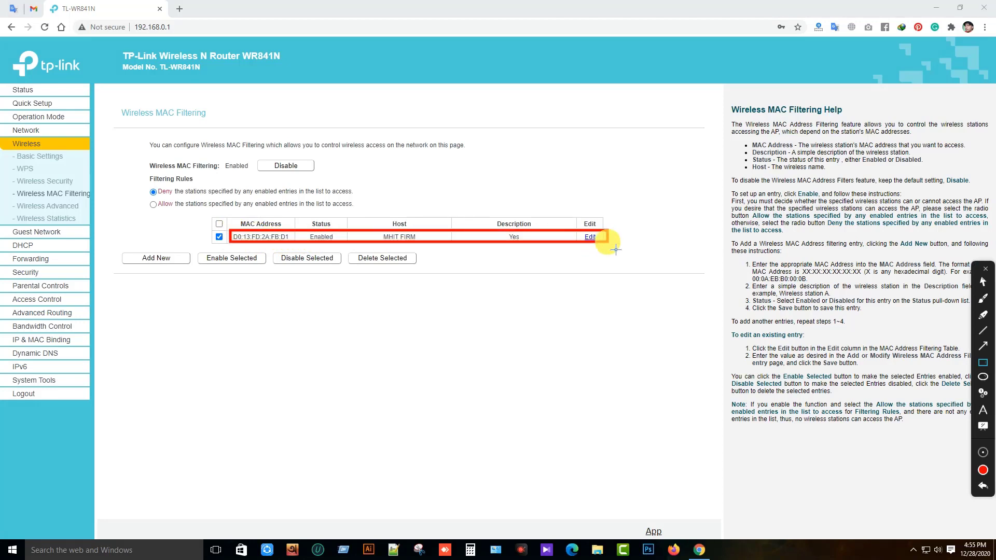
key(ctrl+shift+d)
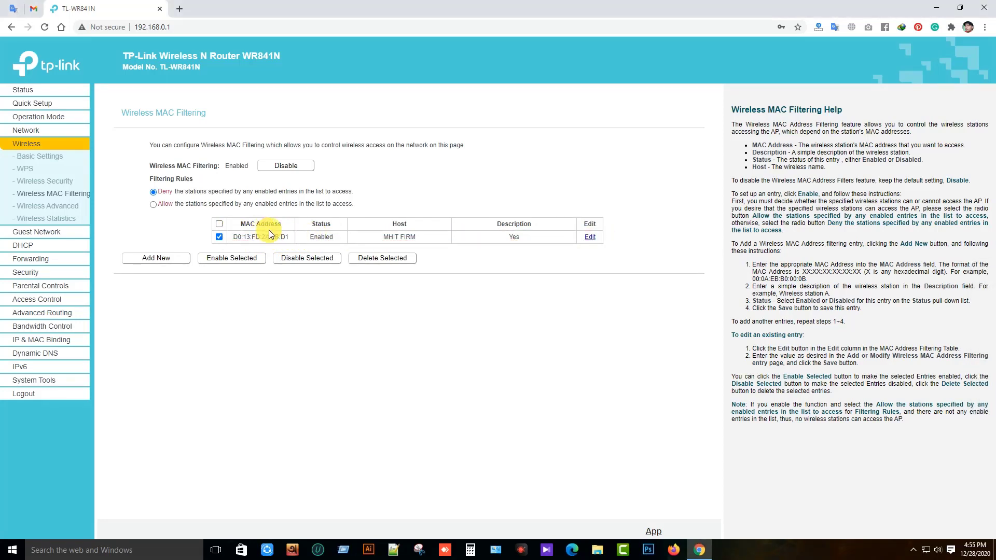
key(ctrl+shift+d)
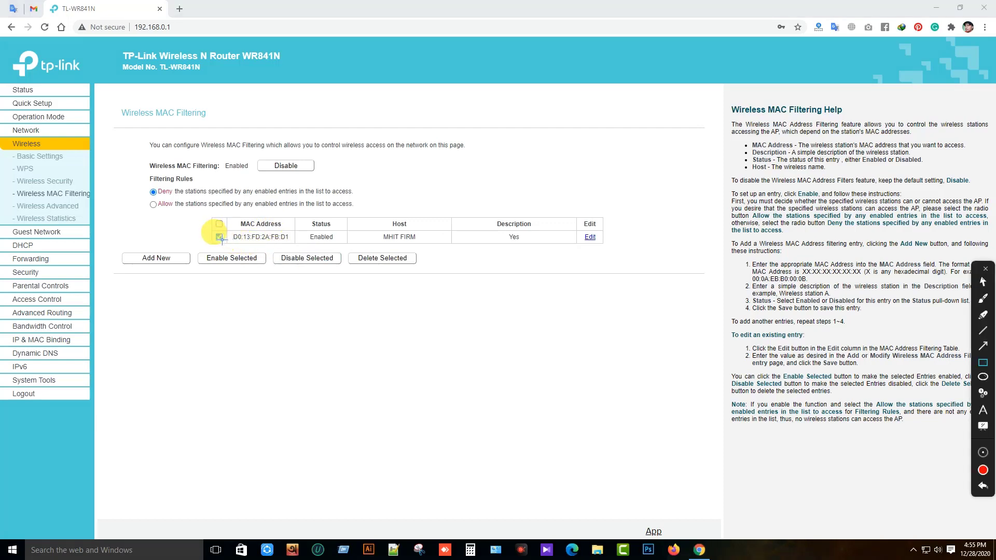
mouse_move(212, 232)
mouse_down()
mouse_move(262, 244)
mouse_move(612, 251)
mouse_up()
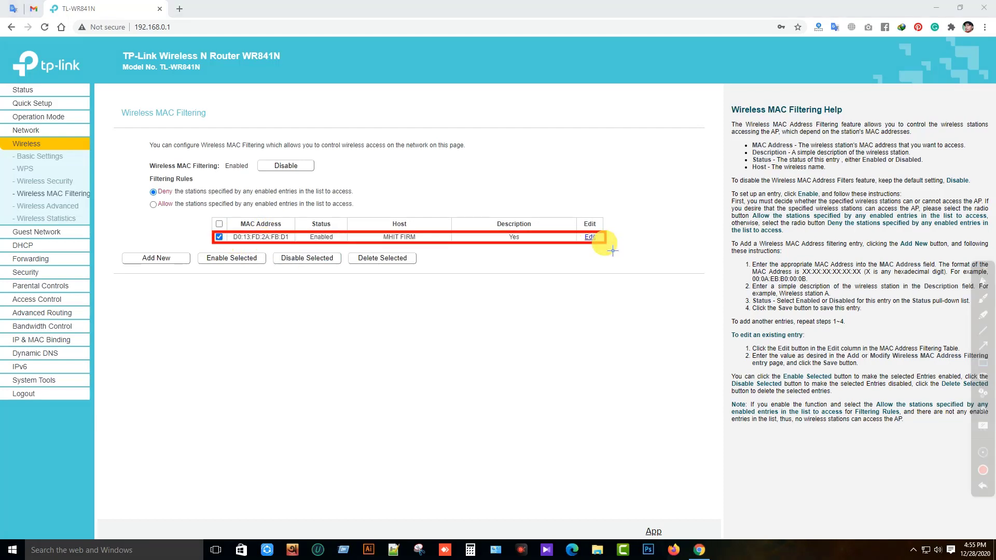
key(ctrl+shift+d)
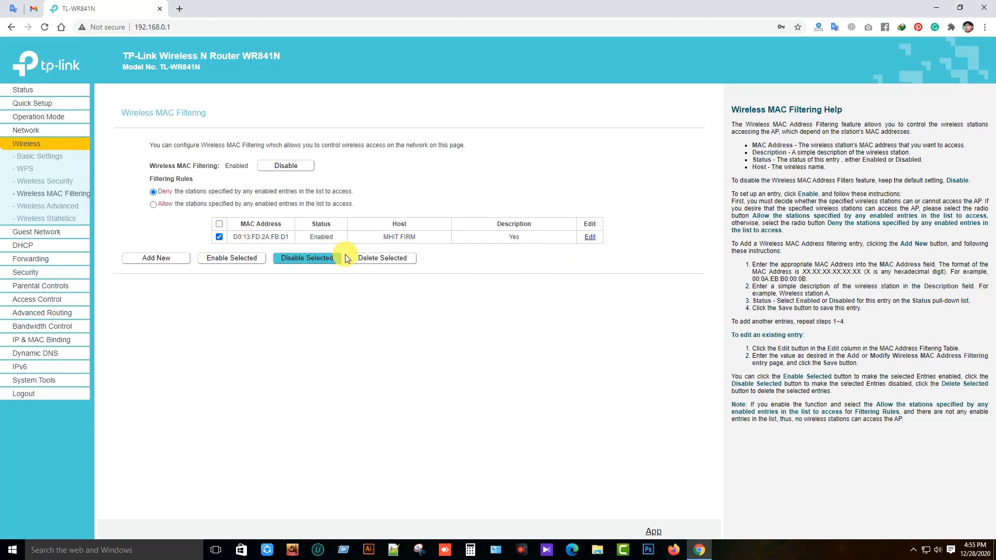
Delete the marked D0:13:FD:2A:FB:D1 entry, then view the Wireless Statistics station list
click(379, 260)
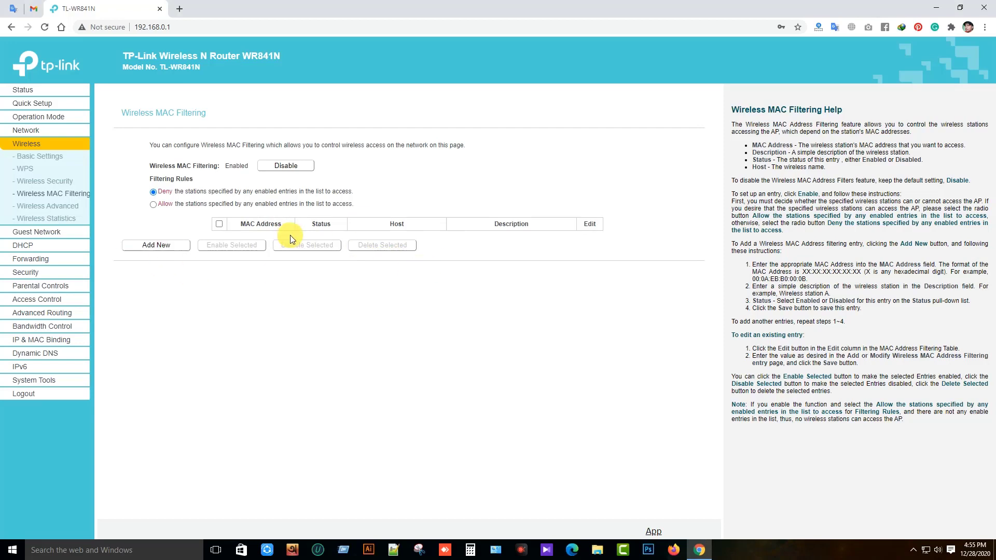
click(57, 221)
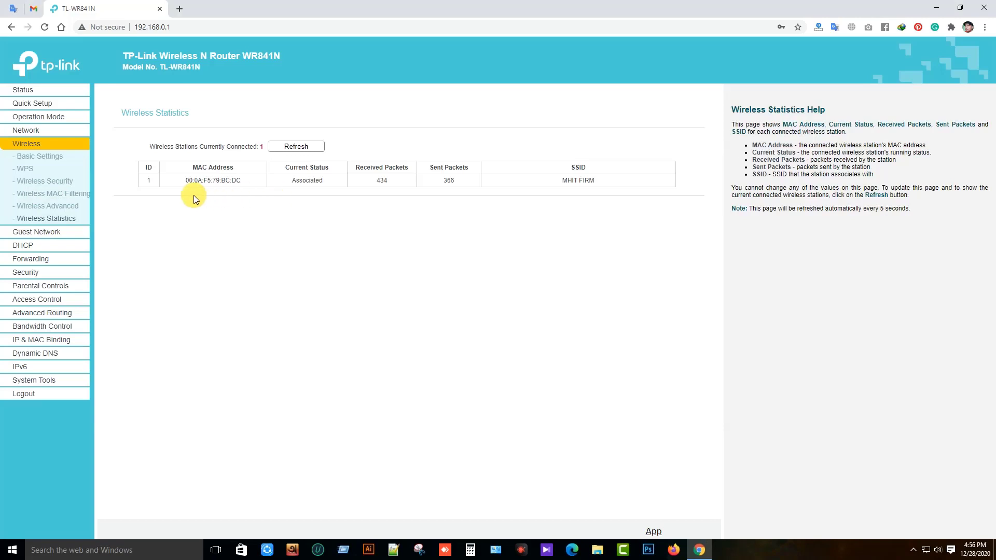
Check the D0:13:FD:2A:FB:D1 address in Google Translate, then return to Wireless Statistics showing two stations
key(ctrl+alt+g)
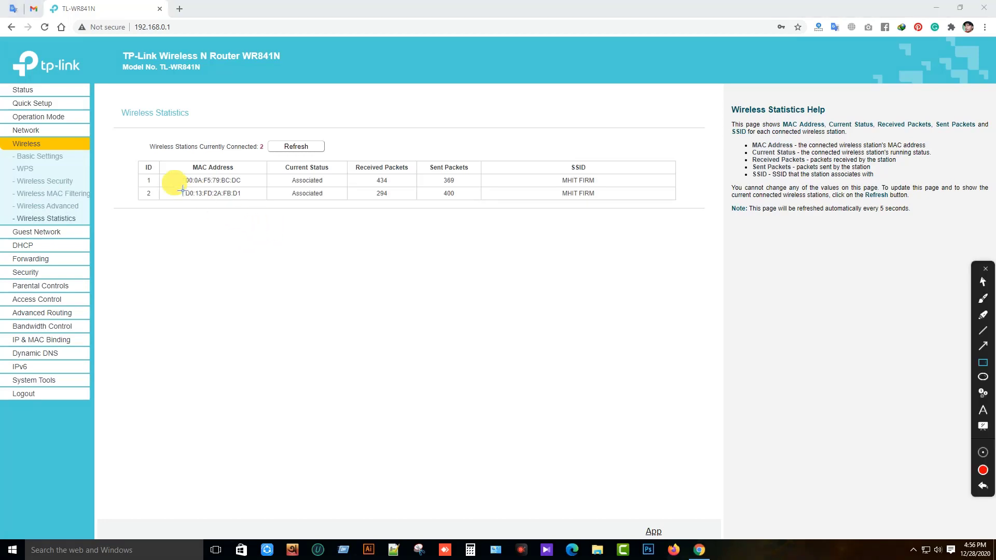
mouse_move(123, 157)
mouse_down()
mouse_move(678, 238)
mouse_move(624, 216)
mouse_move(640, 216)
mouse_up()
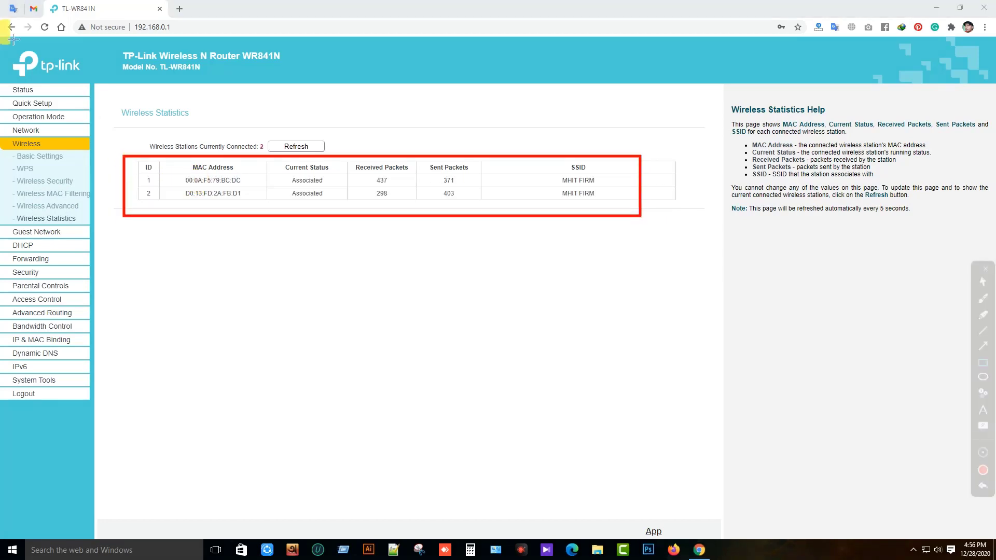
click(12, 11)
drag(166, 137, 310, 163)
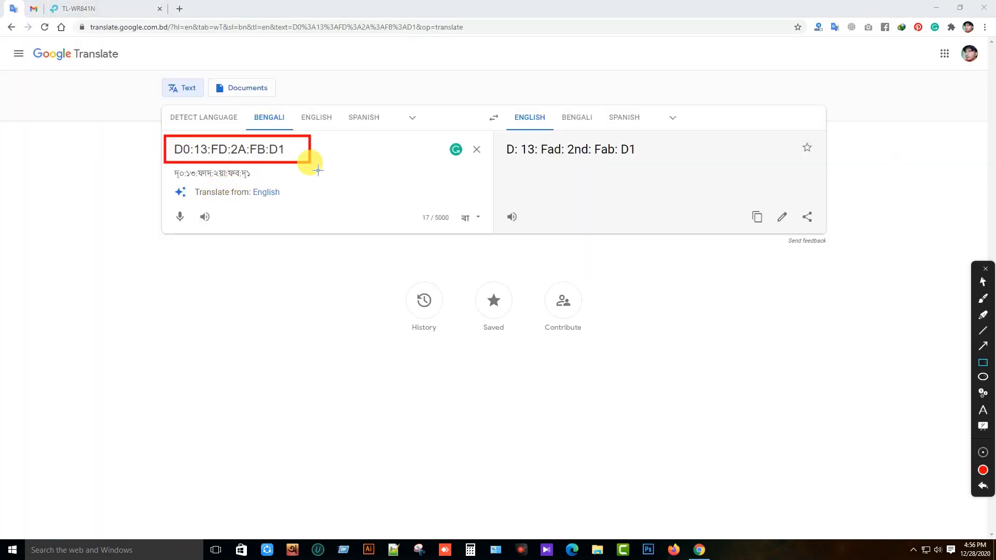
key(Escape)
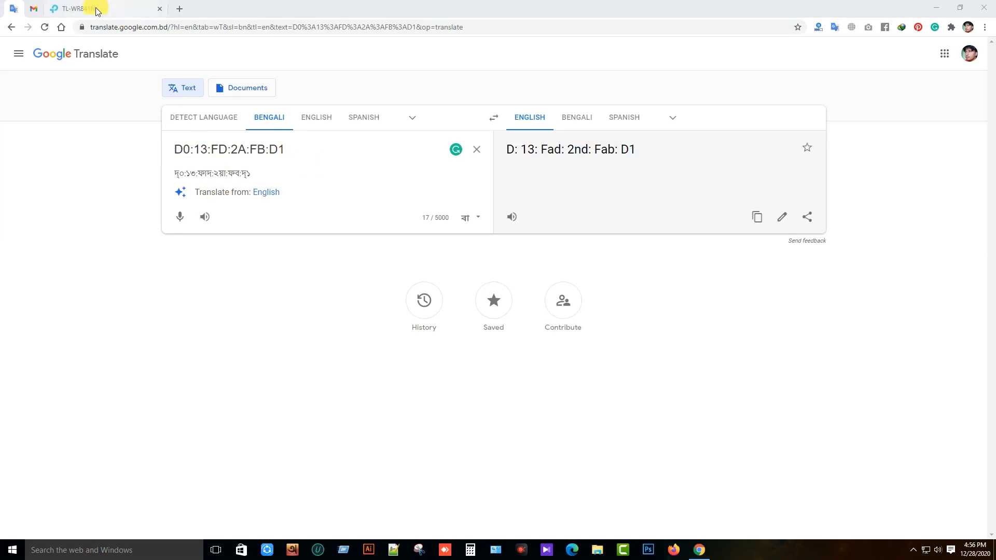
click(98, 11)
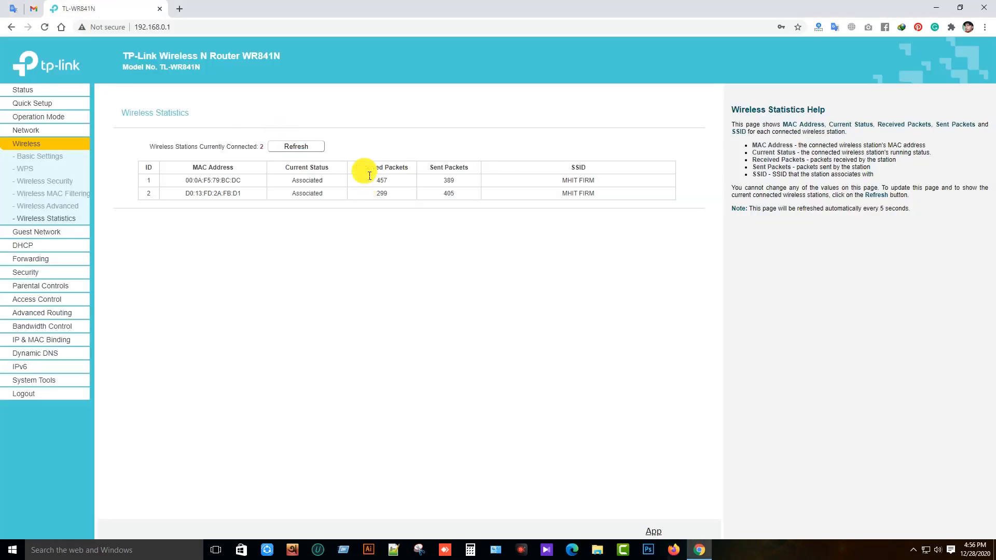